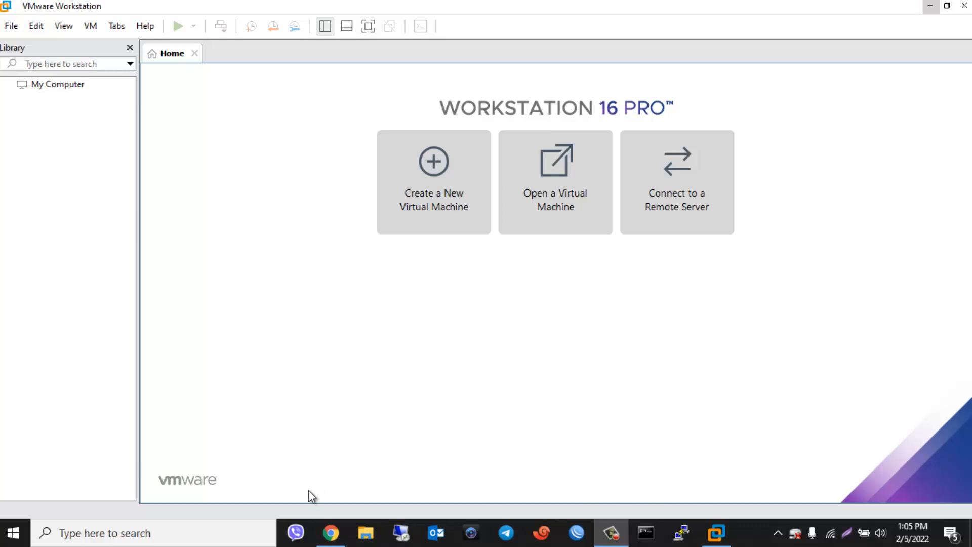
Switch to Chrome, search Google for "mikrotik download" and open MikroTik's software download page.
click(331, 532)
text(m)
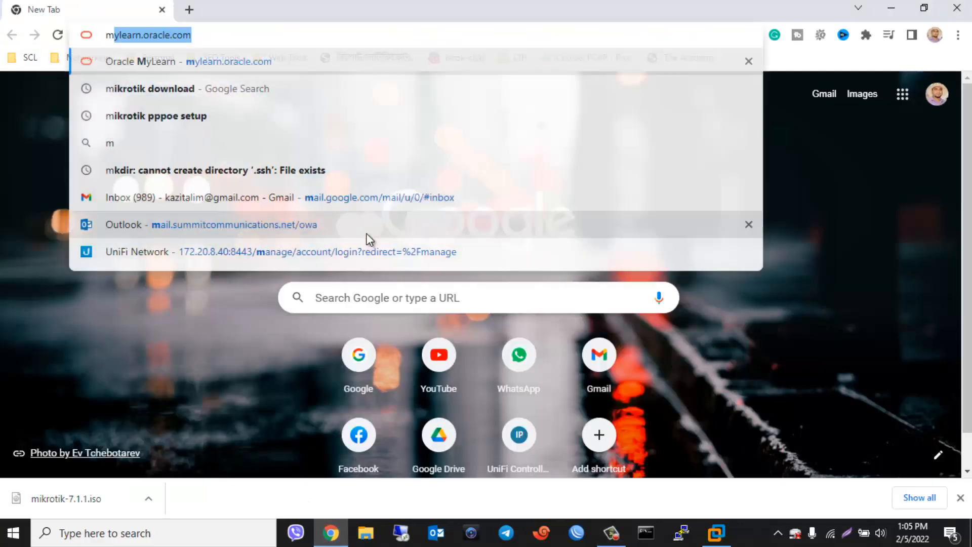
text(ikrotik)
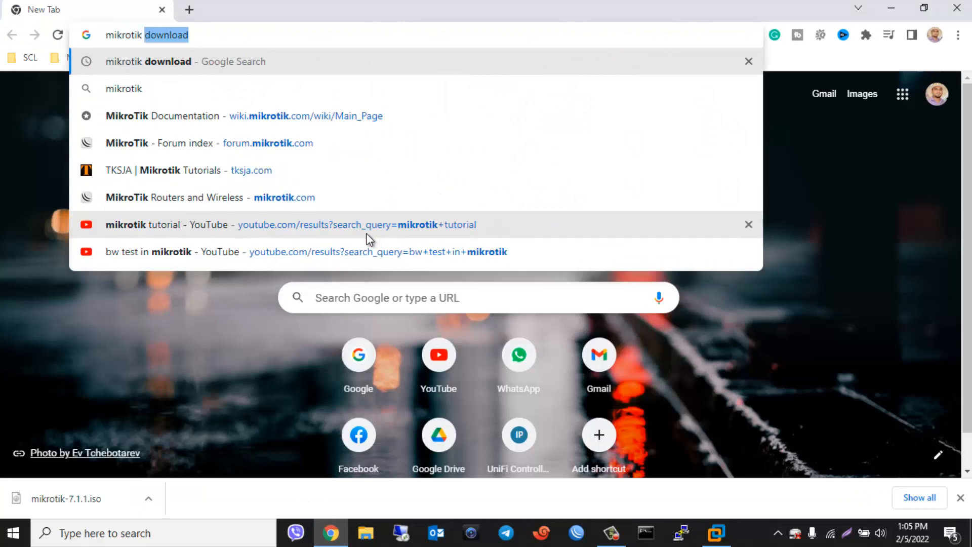
key(Return)
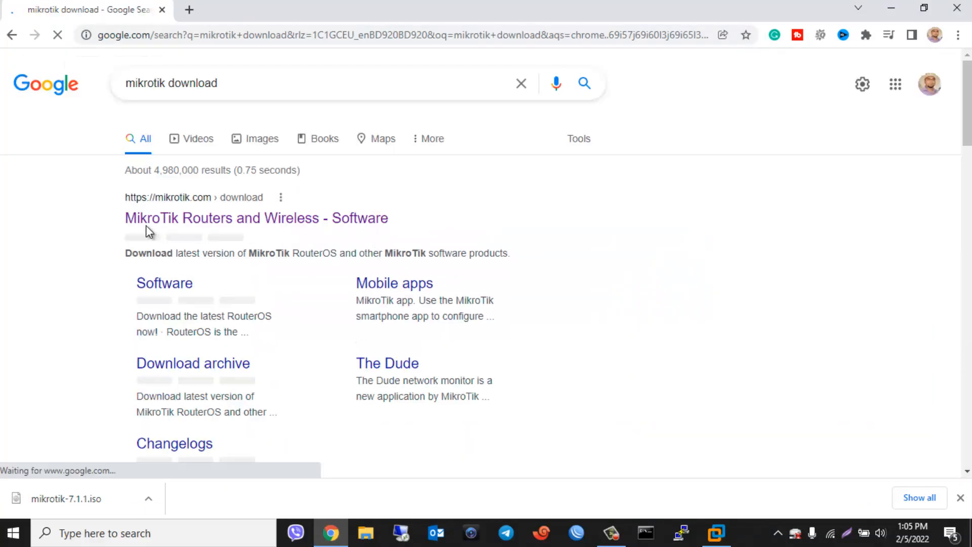
click(198, 221)
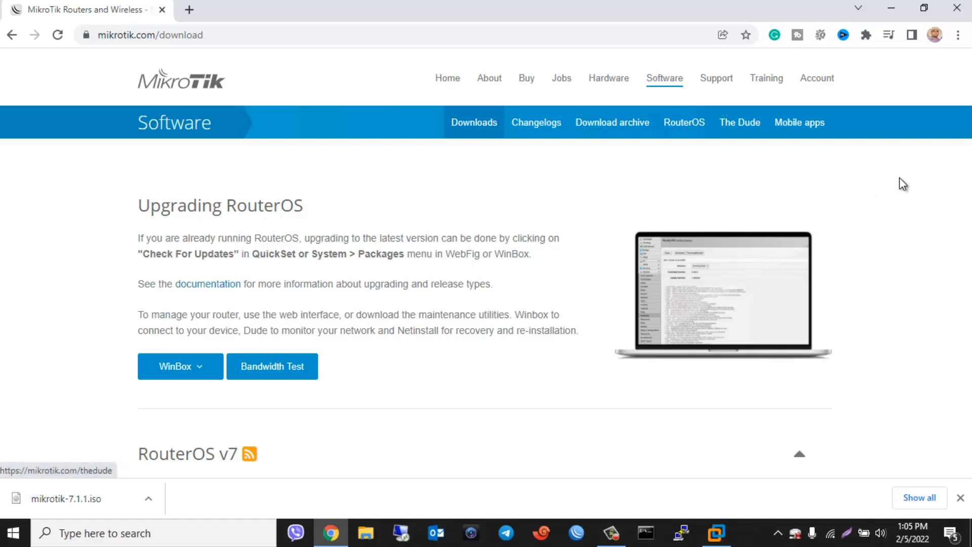
Try to download the X86 CD Image of the 7.1.1 Stable release from the RouterOS v7 table.
scroll(971, 164, down, 4)
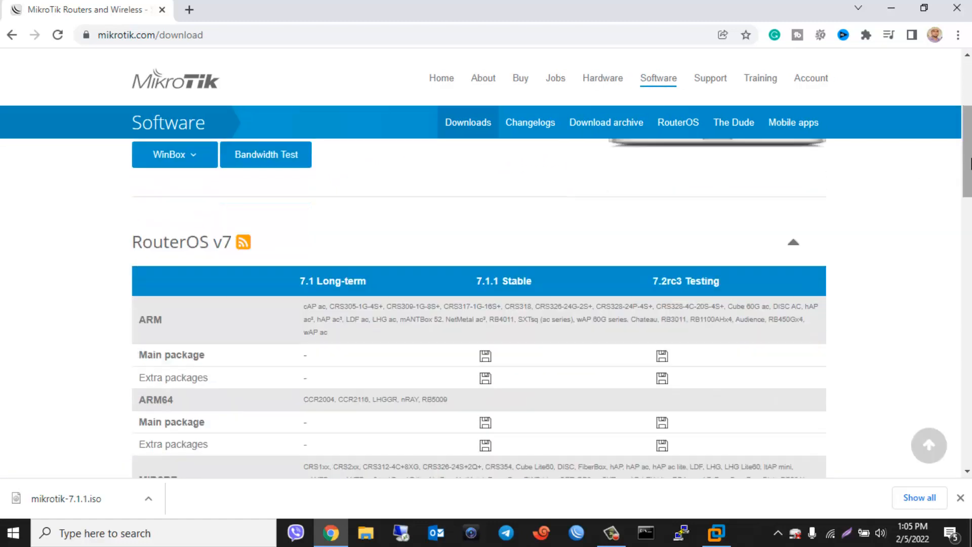
scroll(971, 164, down, 6)
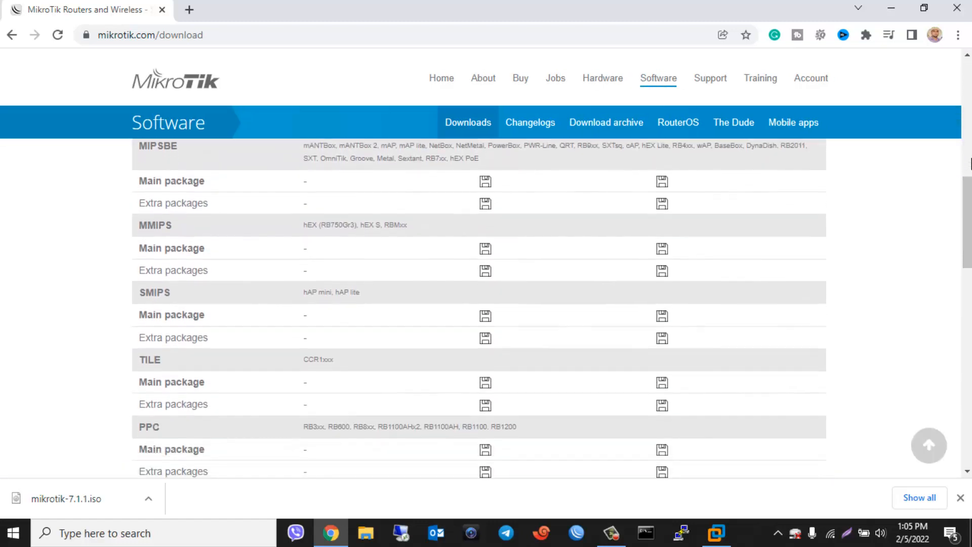
scroll(970, 164, down, 2)
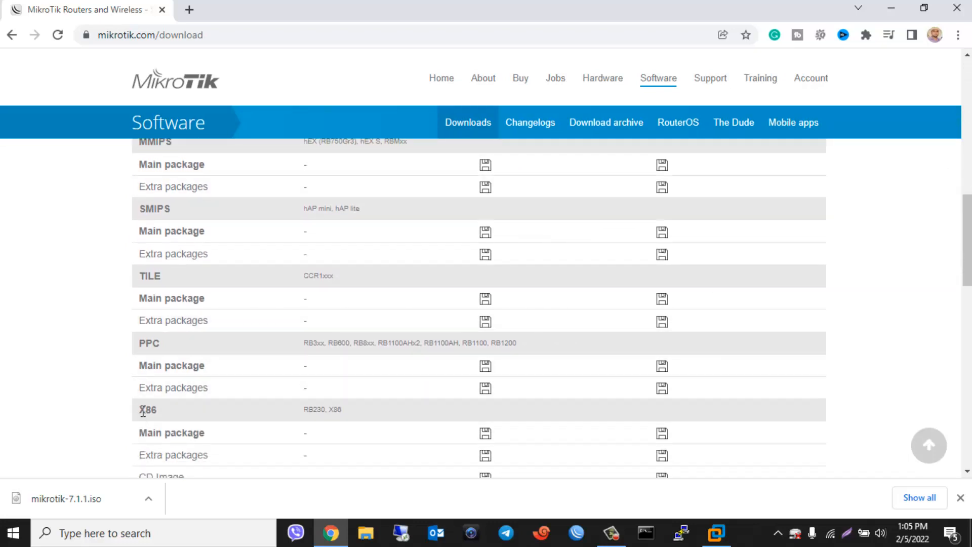
drag(157, 411, 140, 415)
scroll(967, 238, down, 3)
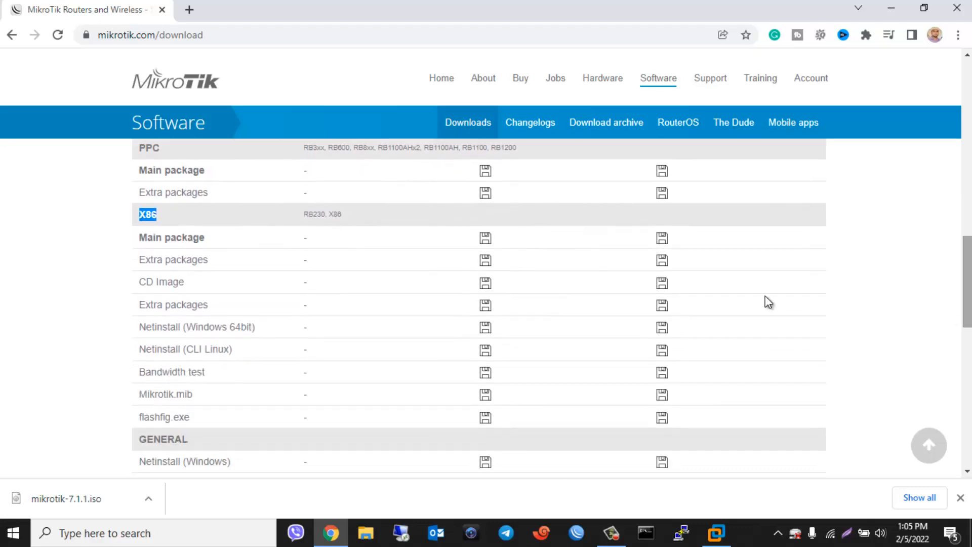
drag(141, 282, 192, 285)
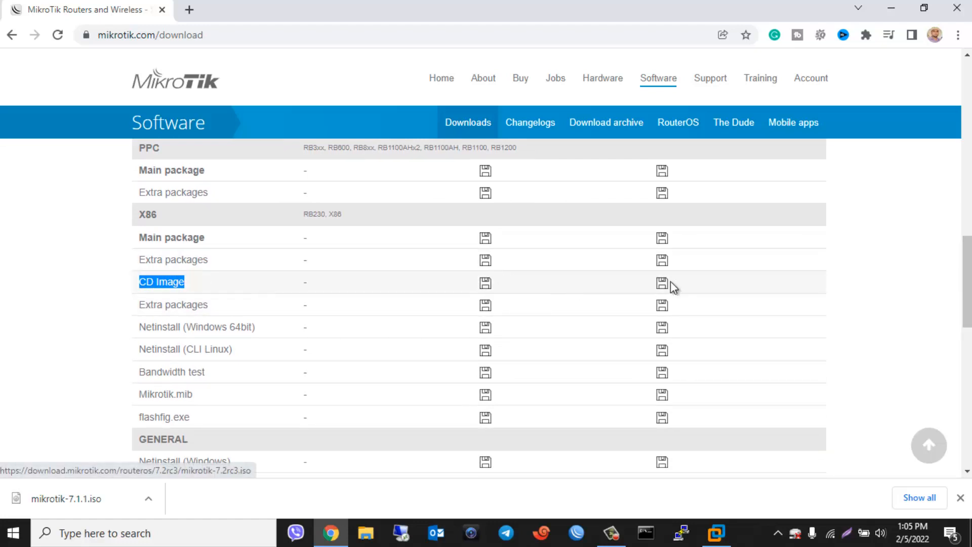
drag(969, 277, 968, 169)
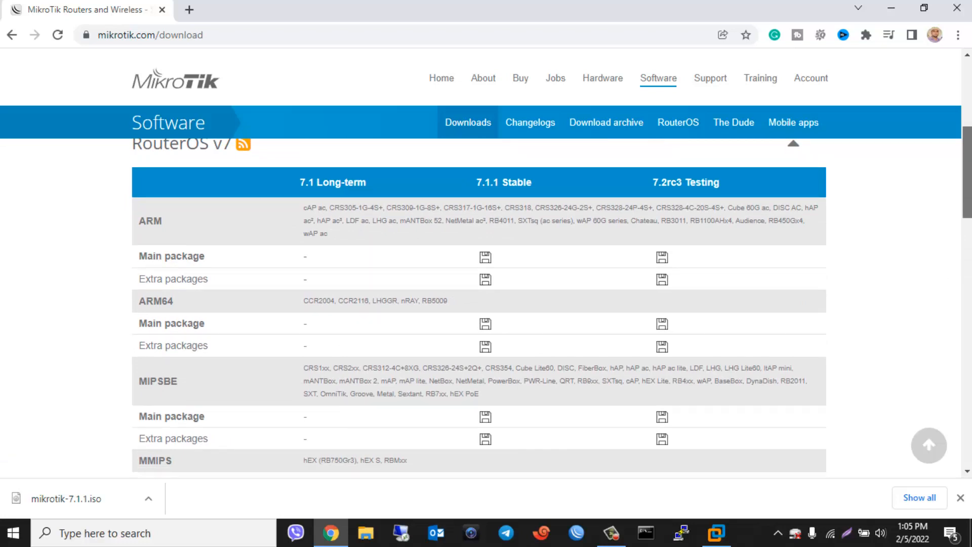
drag(968, 169, 890, 283)
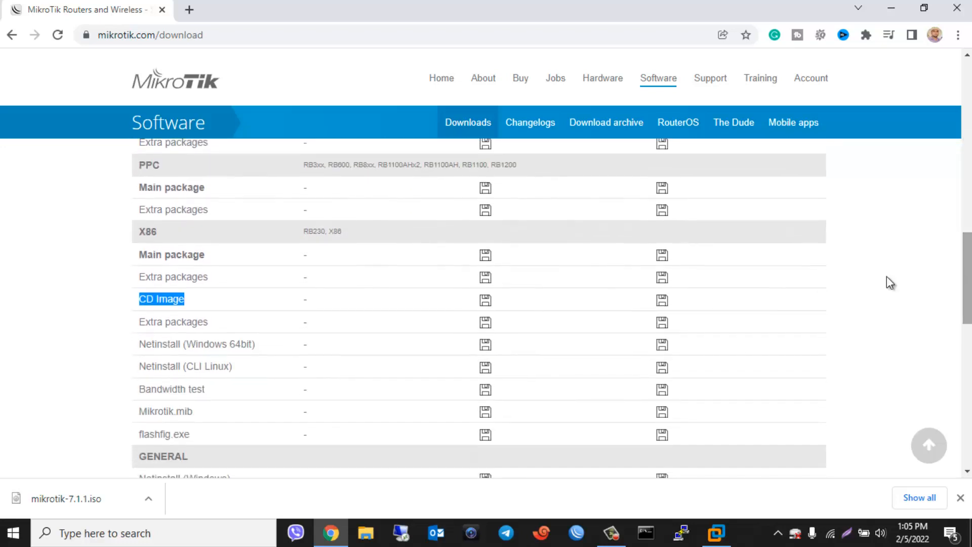
click(485, 301)
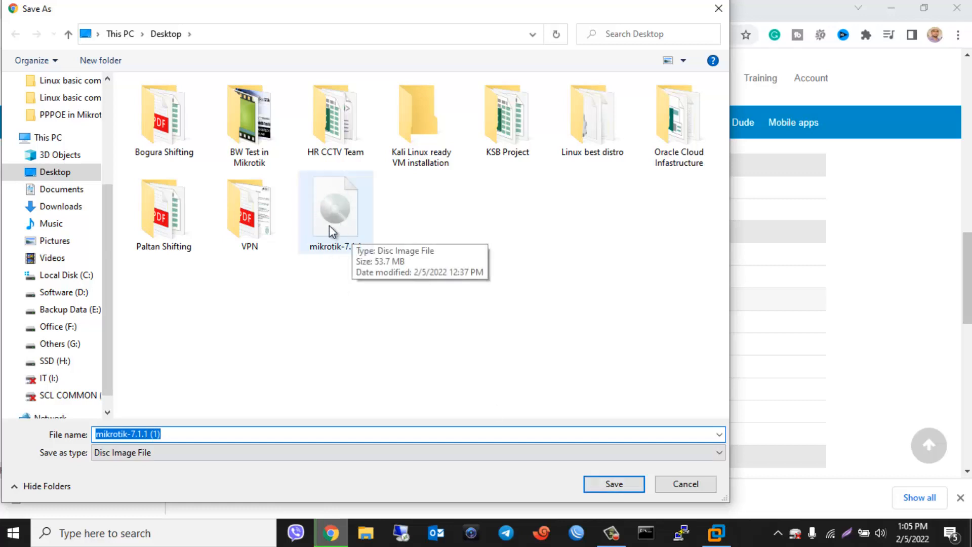
click(686, 486)
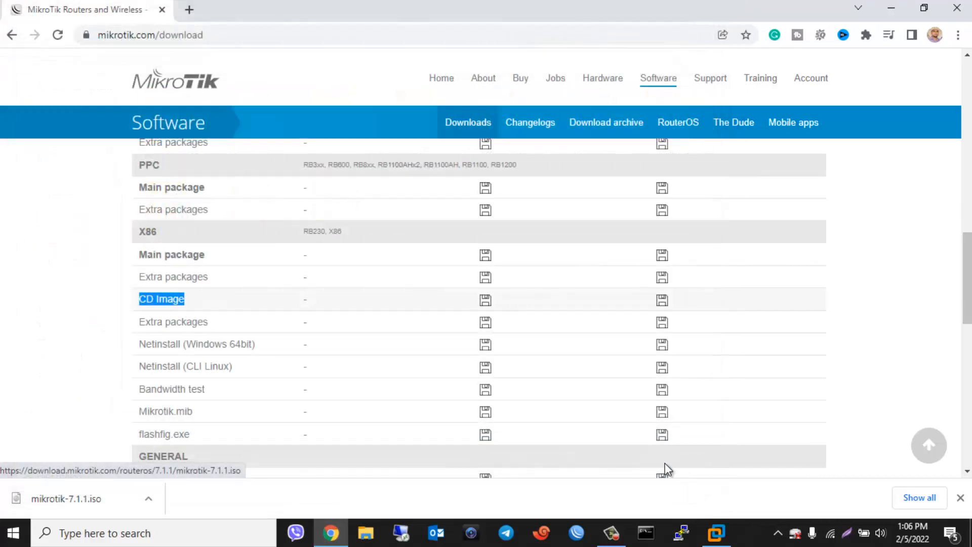
Switch to VMware Workstation and start a new virtual machine with Custom (advanced) configuration and Workstation 16.2.x hardware compatibility.
click(716, 533)
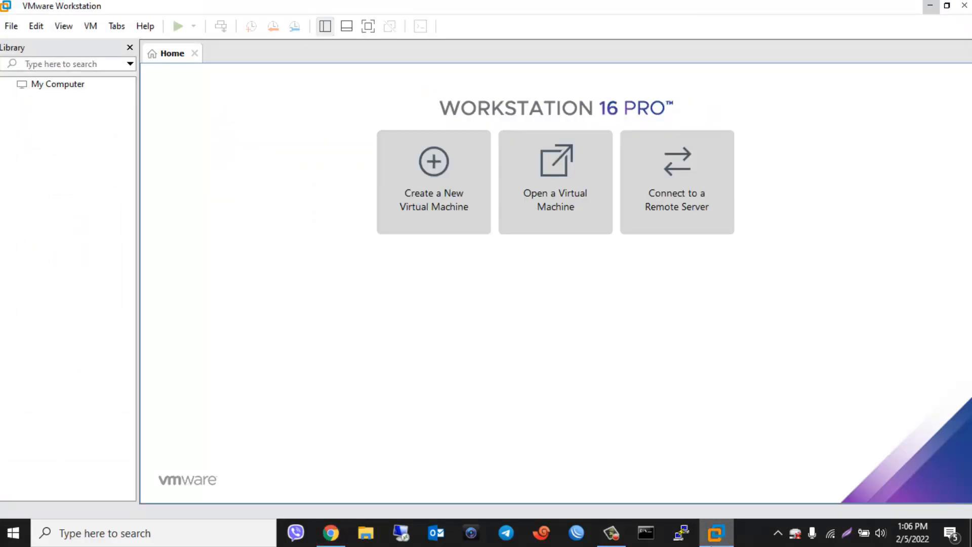
click(439, 164)
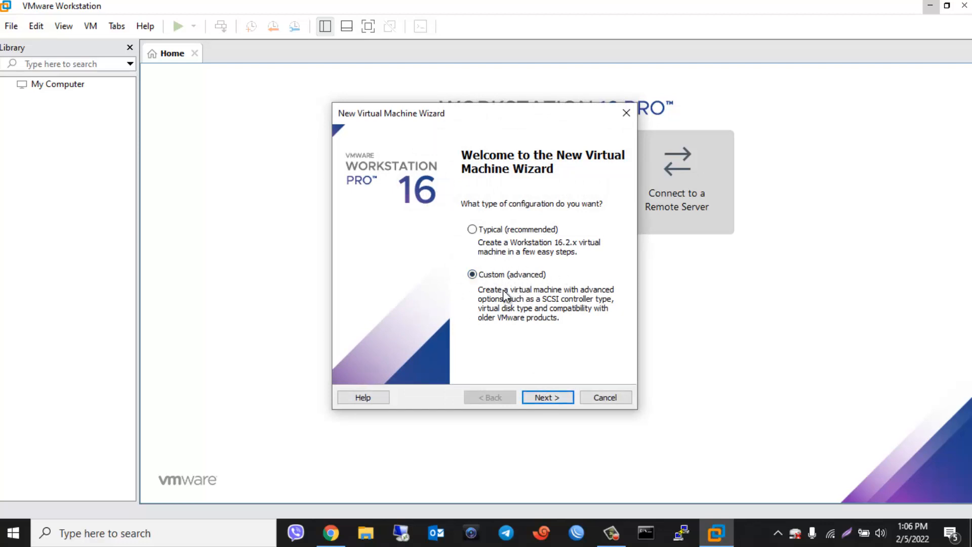
click(544, 399)
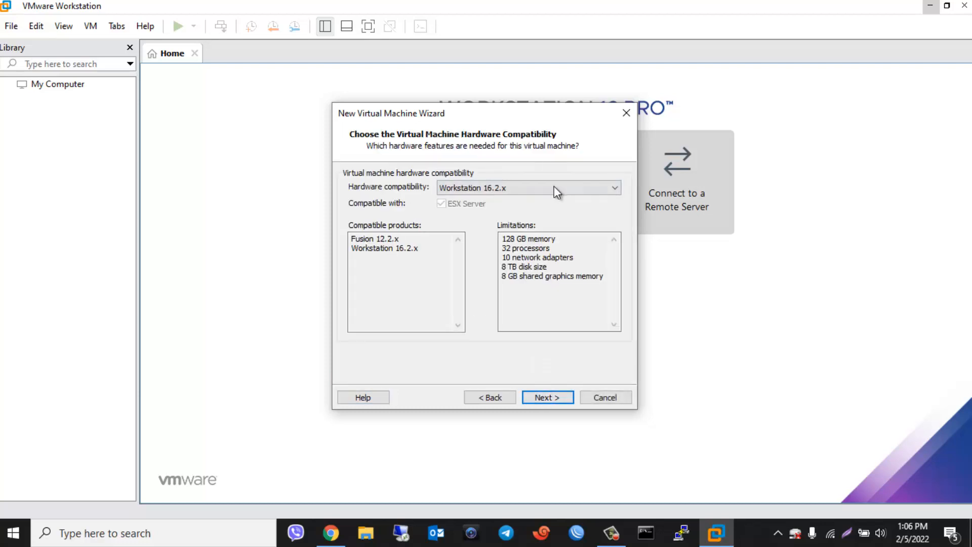
click(544, 399)
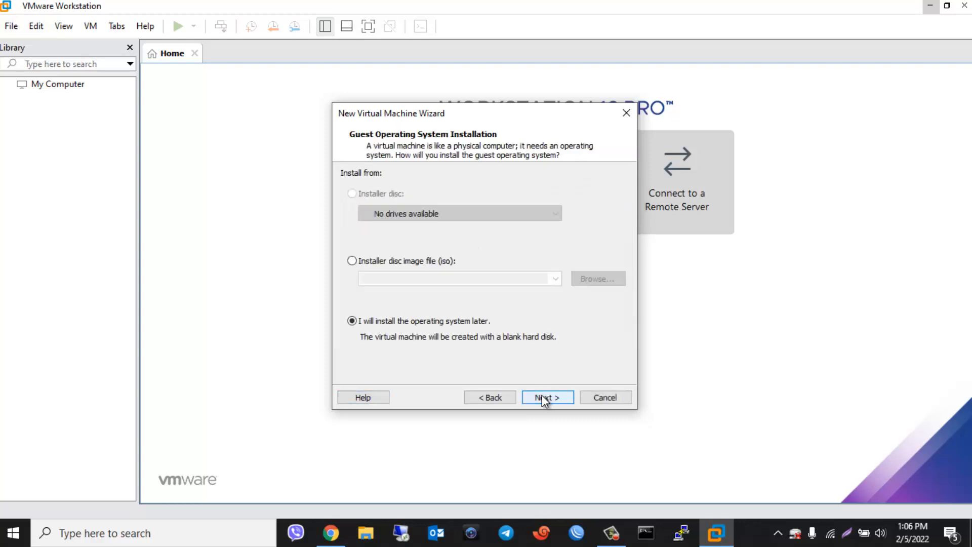
Use the mikrotik-7.1.1 ISO from the Desktop as the installer disc image for the virtual machine.
click(352, 261)
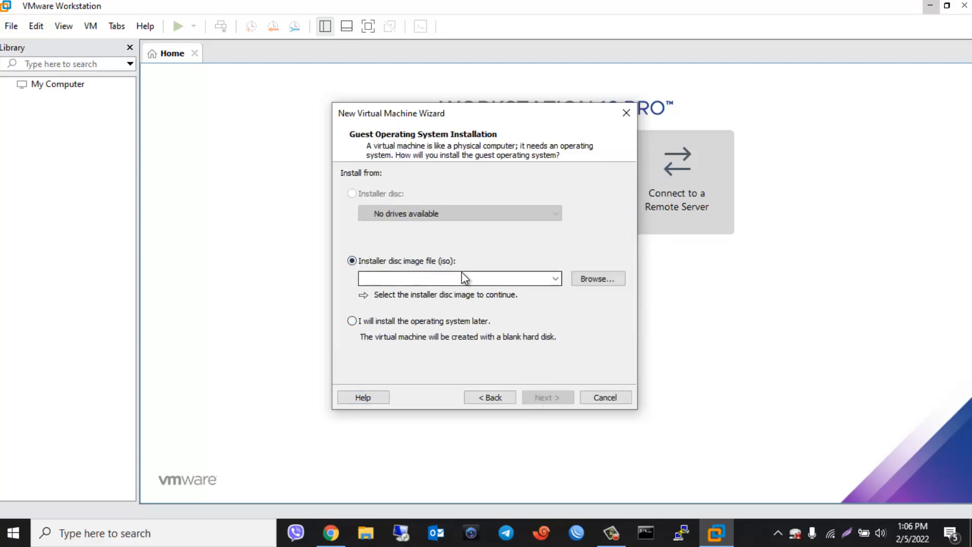
click(595, 279)
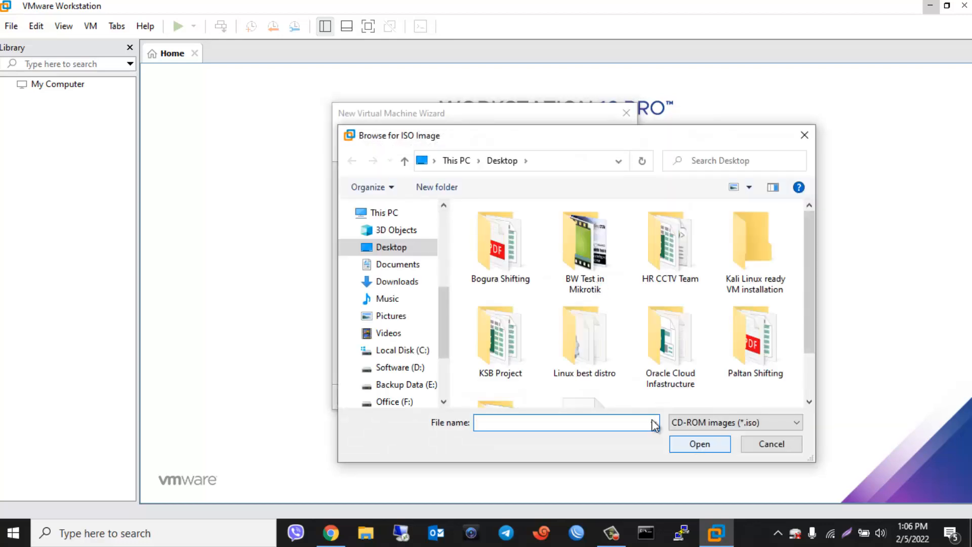
click(698, 282)
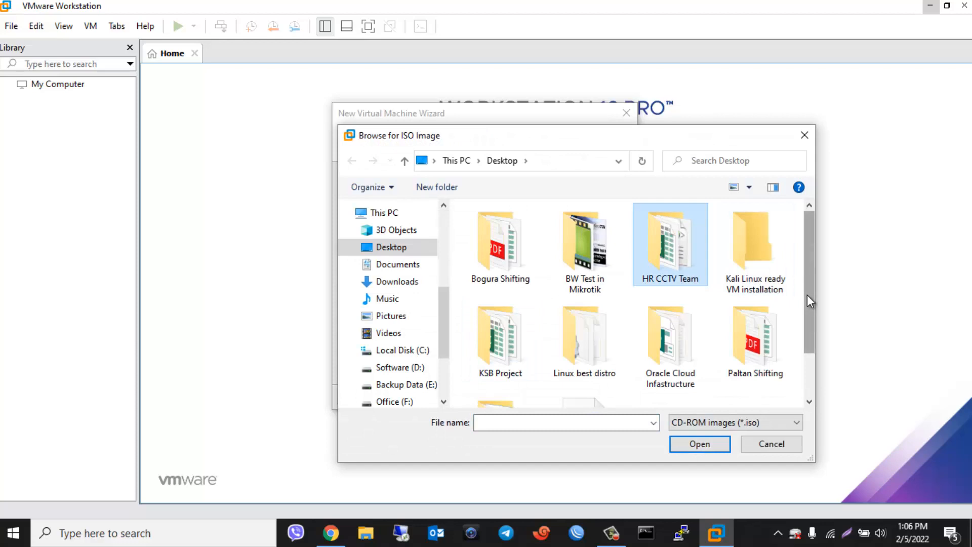
drag(807, 295, 809, 356)
click(565, 394)
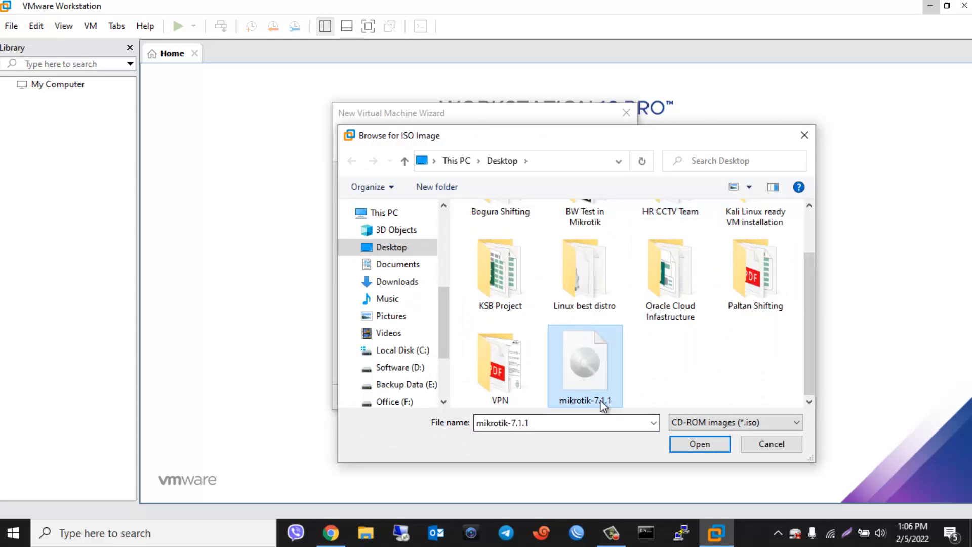
click(694, 445)
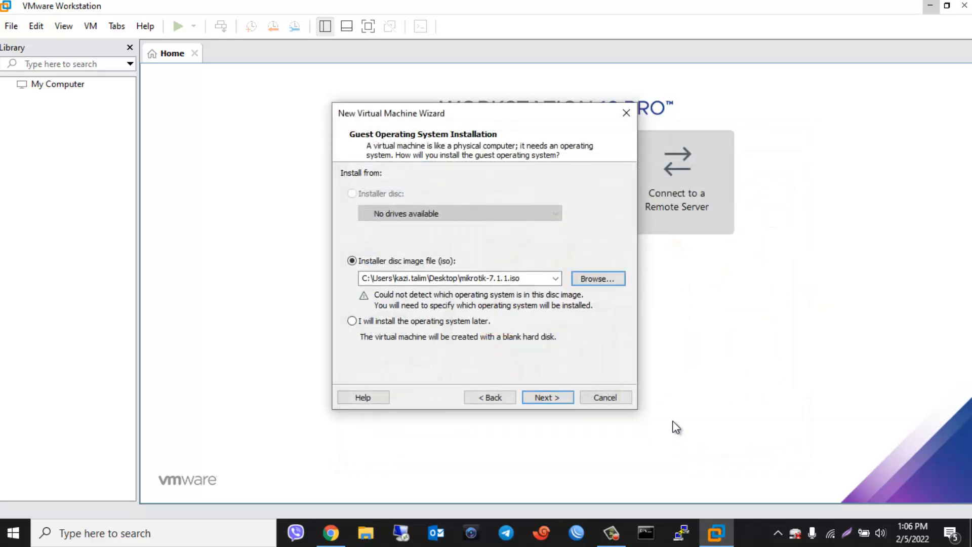
click(543, 398)
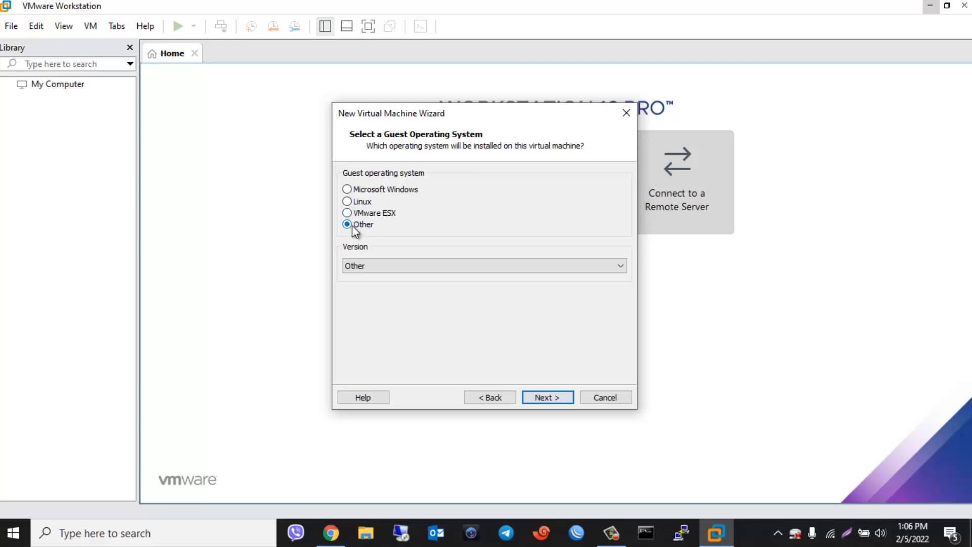
Specify Other as the guest operating system with version Other.
click(396, 265)
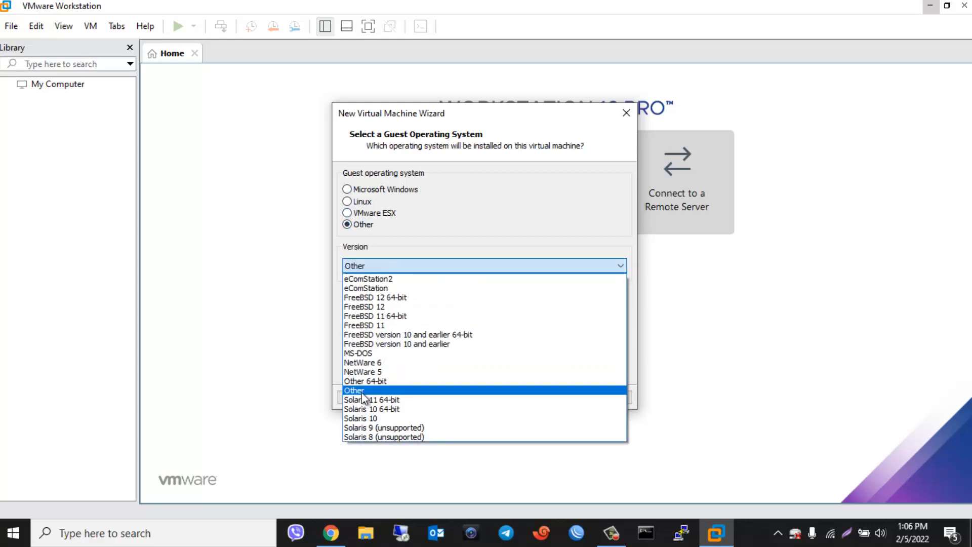
click(362, 392)
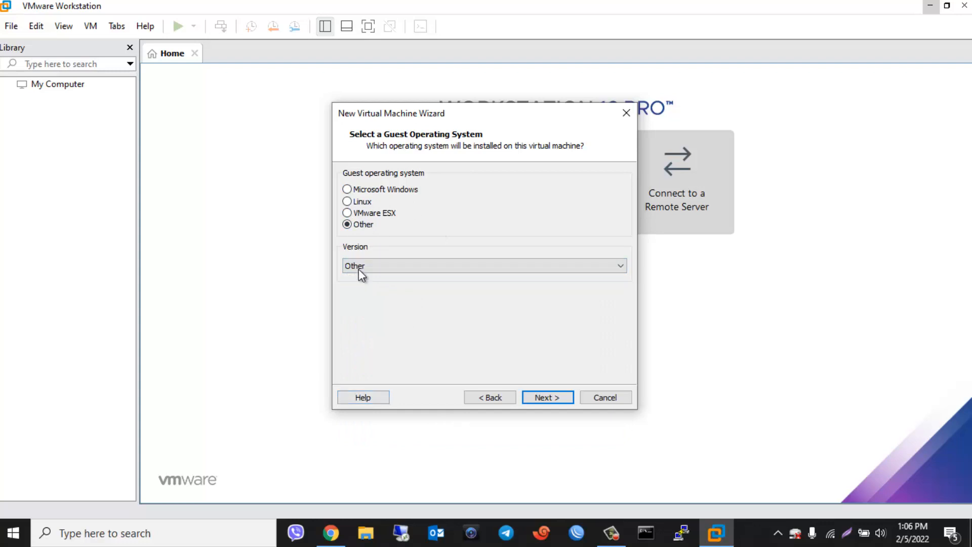
click(551, 396)
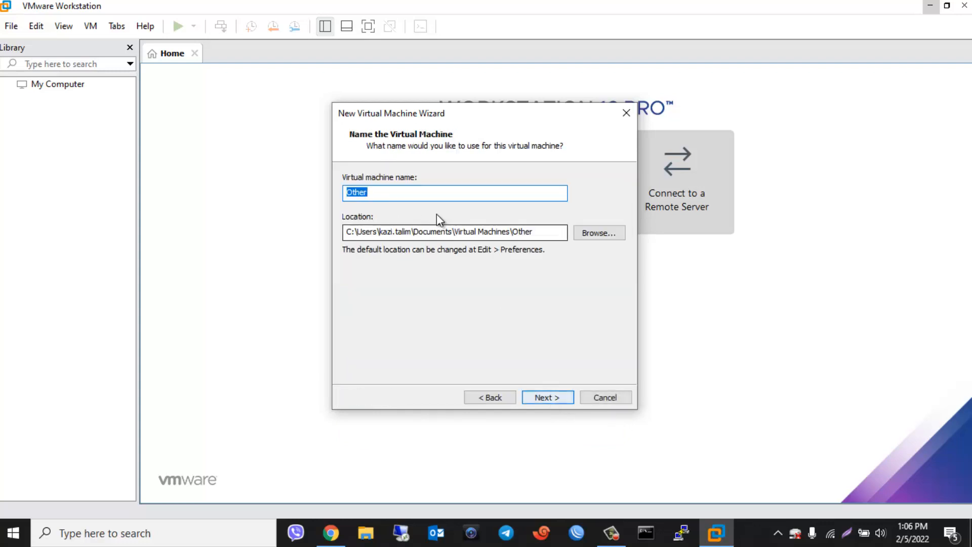
Name the virtual machine MikroTik and store it in the MikroTik VM folder on the G: drive.
text(Mik)
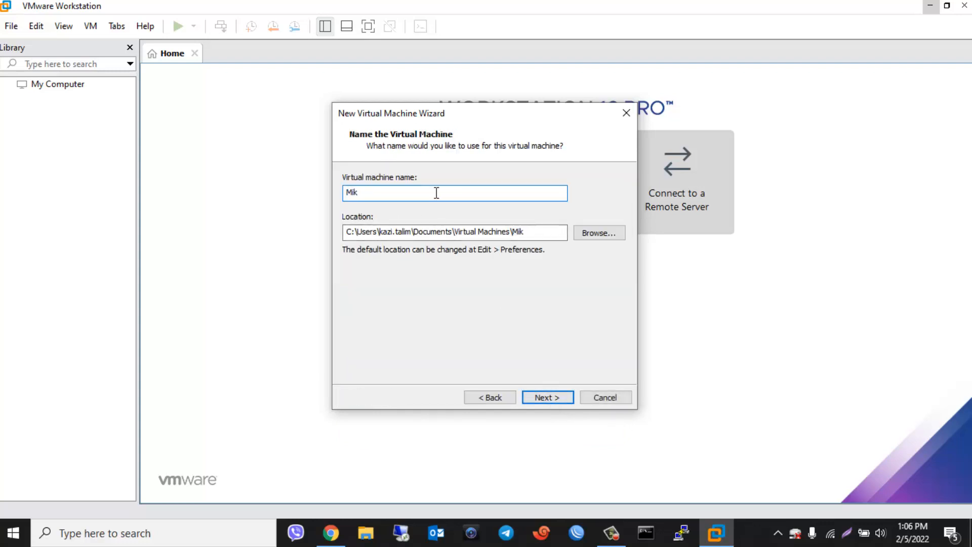
text(roTik)
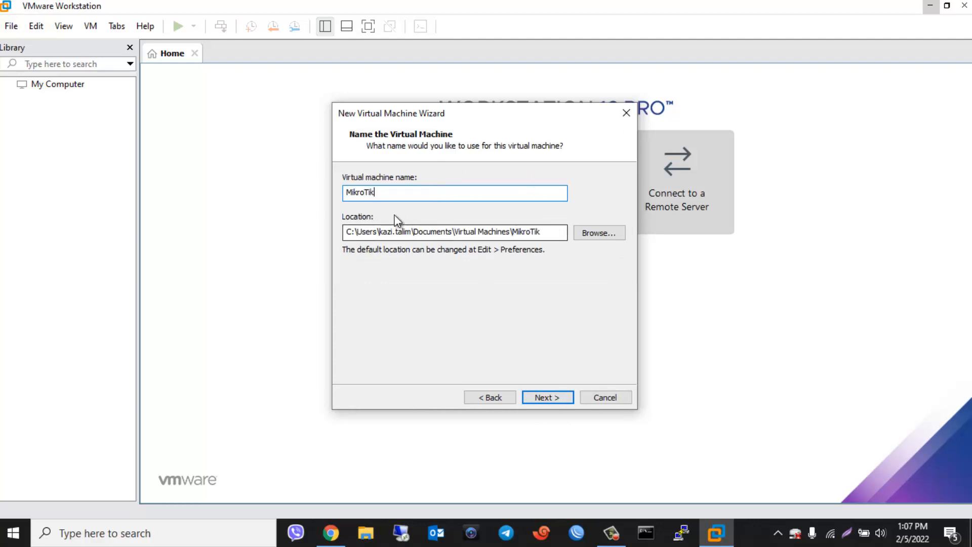
click(589, 234)
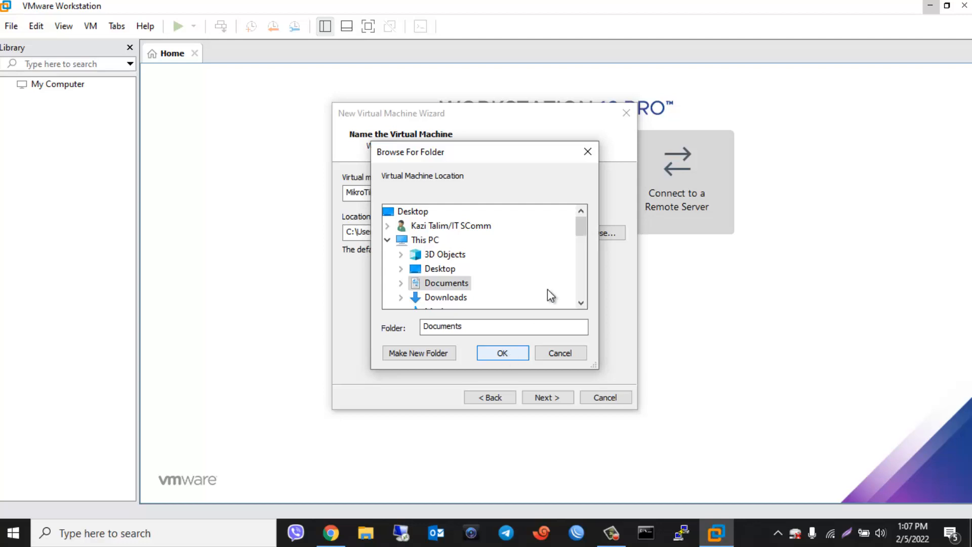
drag(582, 233, 582, 262)
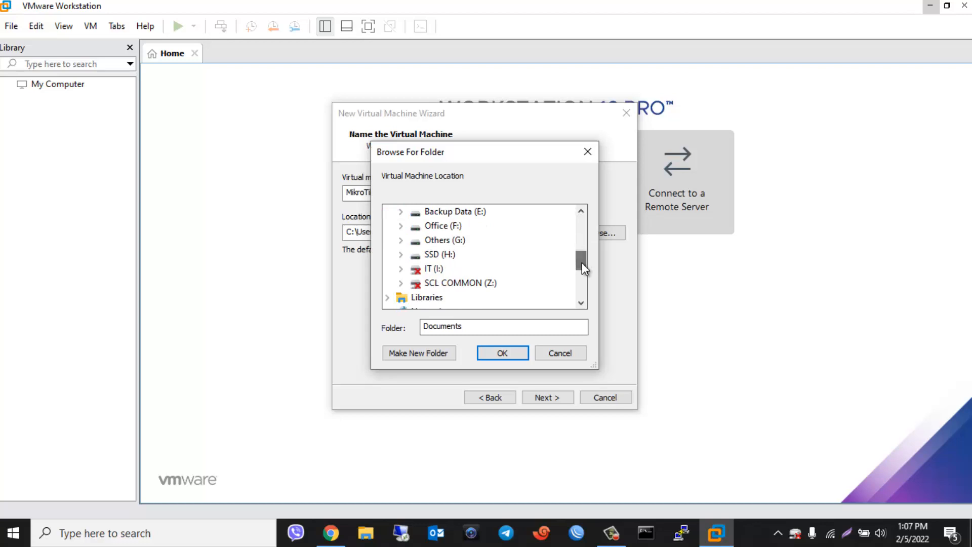
click(400, 240)
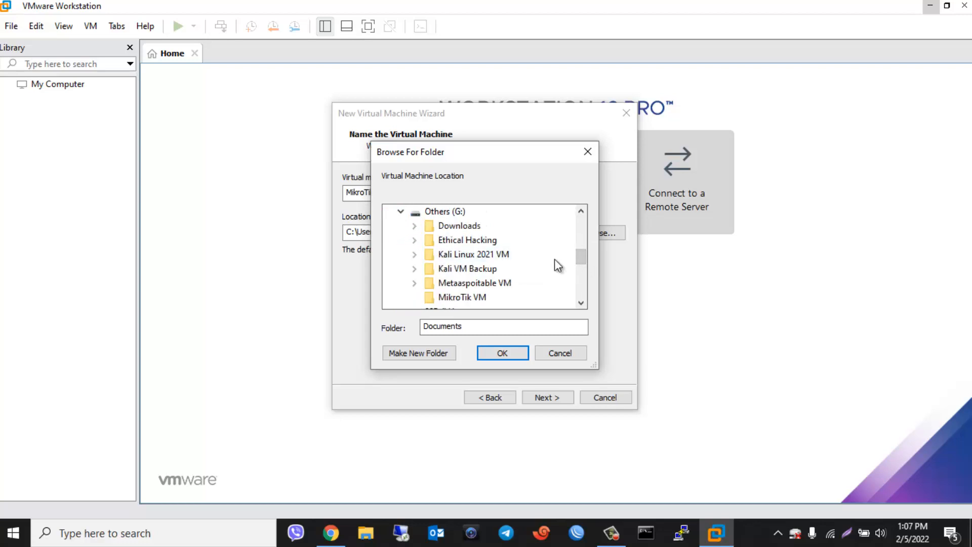
click(466, 298)
click(509, 351)
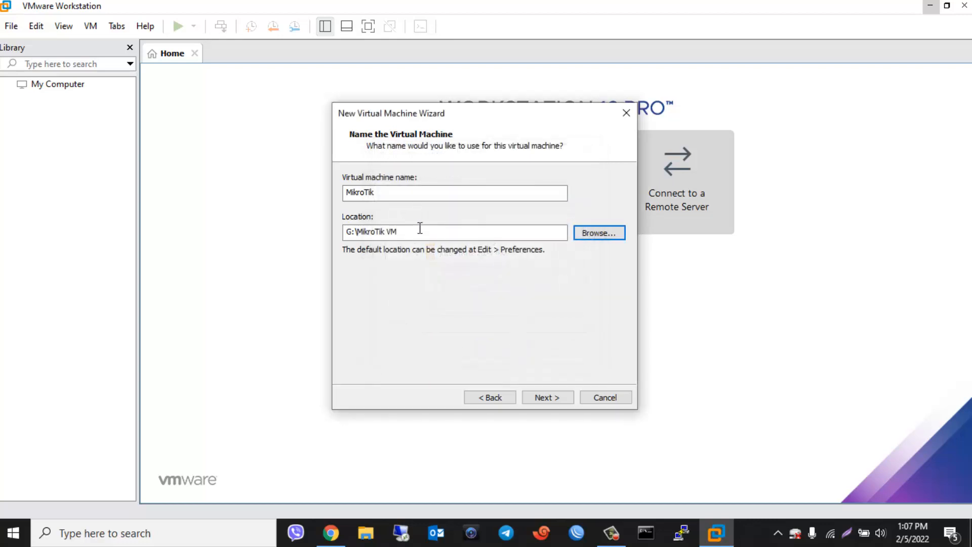
click(542, 398)
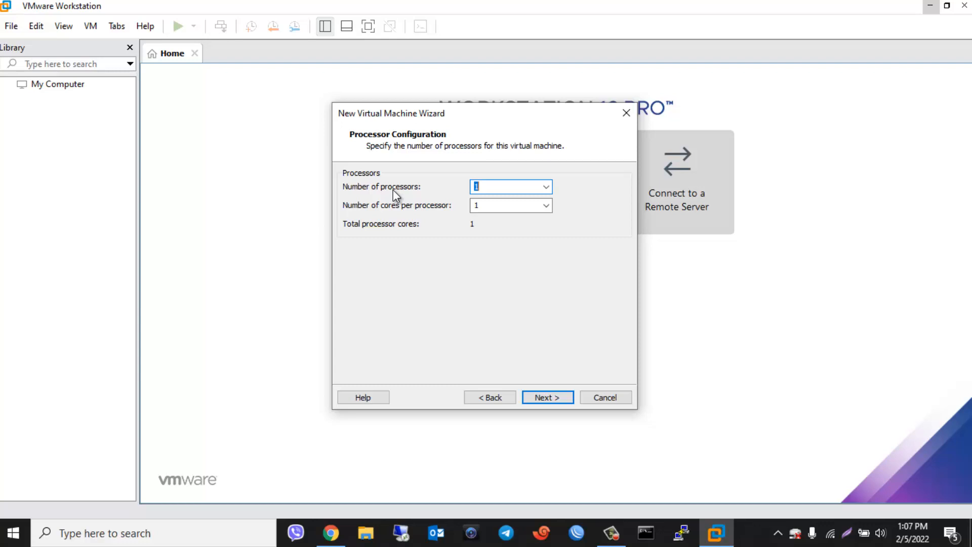
Accept one processor with one core and set the virtual machine's memory to 512 MB.
click(547, 398)
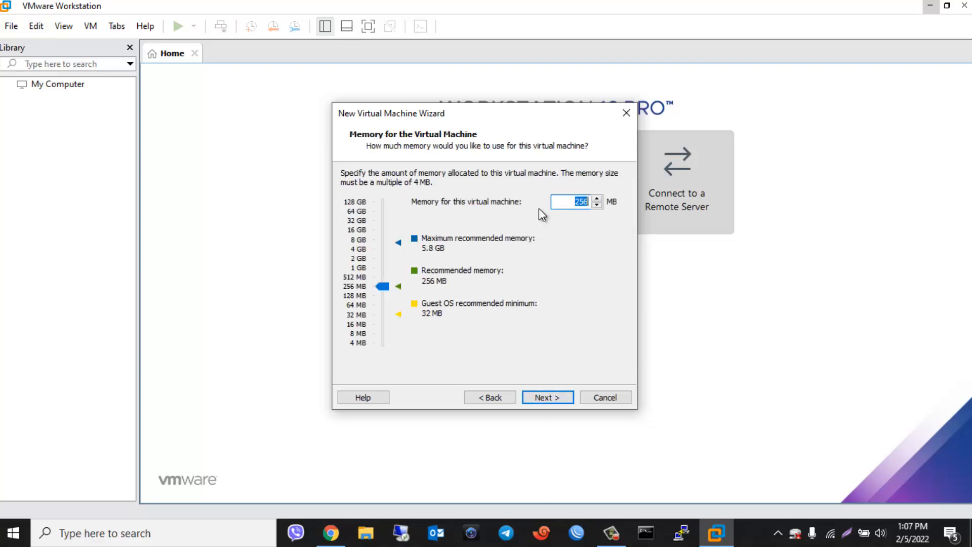
click(597, 199)
text(512)
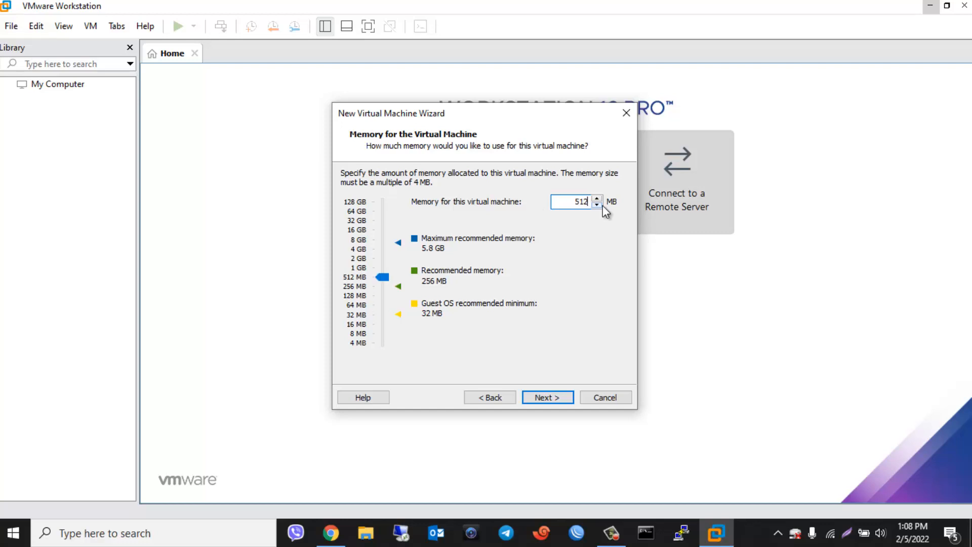
Use bridged networking for the virtual machine and keep the recommended BusLogic SCSI controller.
click(544, 399)
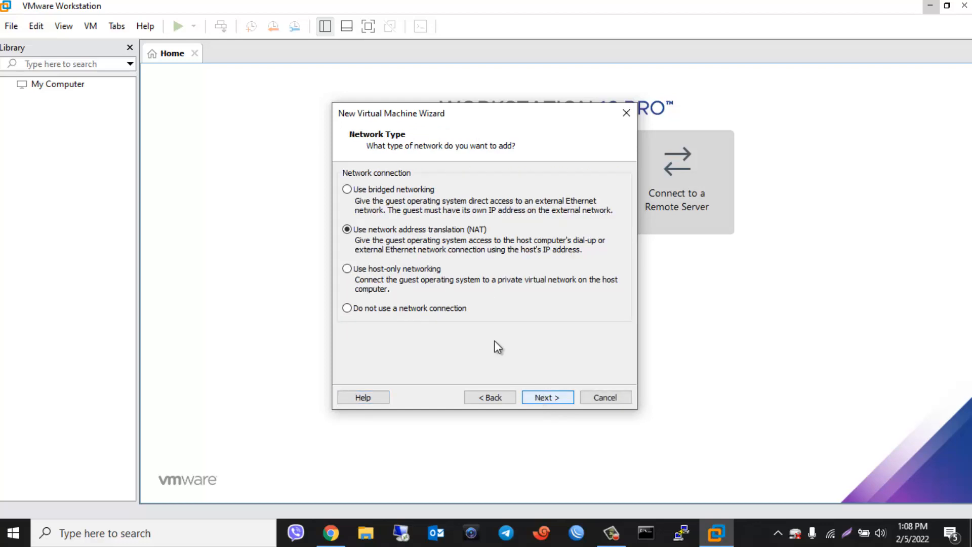
click(347, 190)
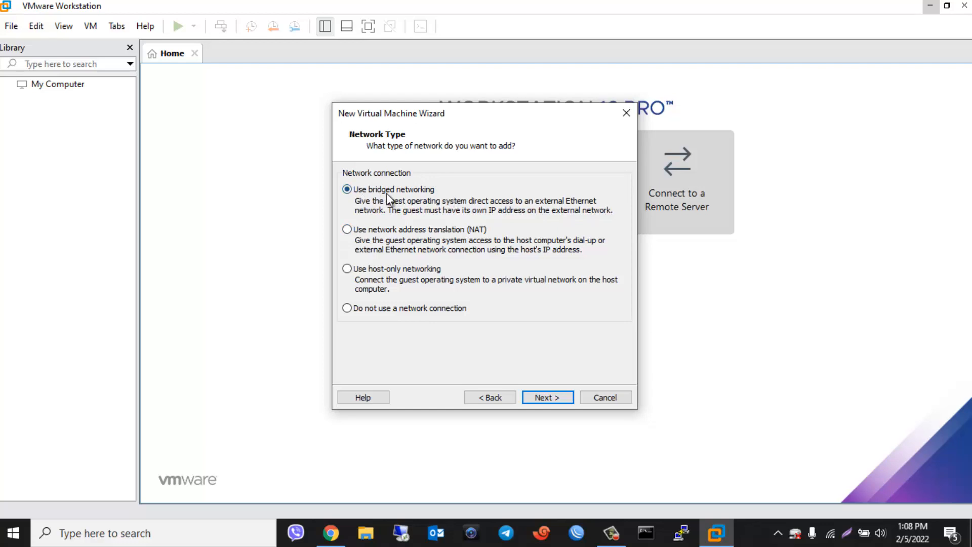
click(542, 398)
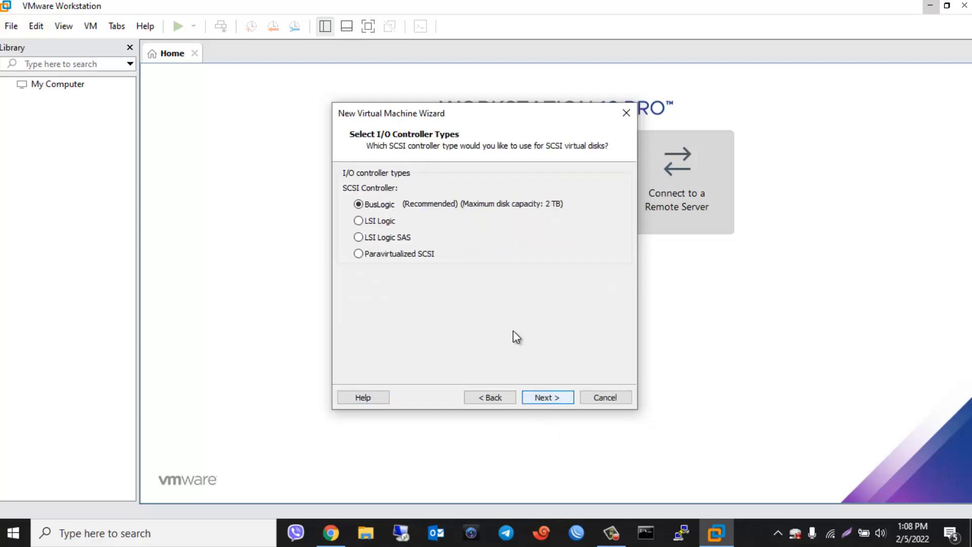
click(537, 396)
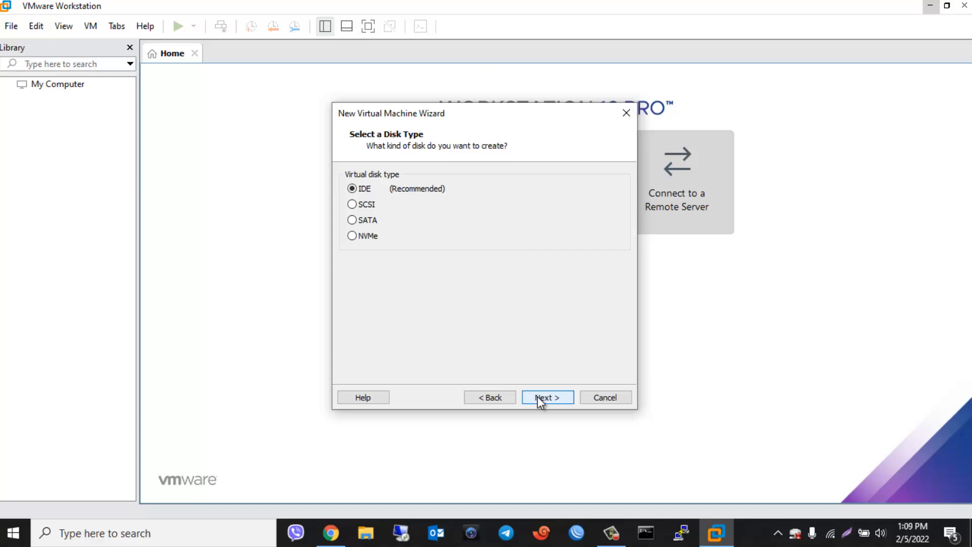
Create a new 8 GB IDE virtual disk stored as a single file named MikroTik.vmdk.
click(536, 396)
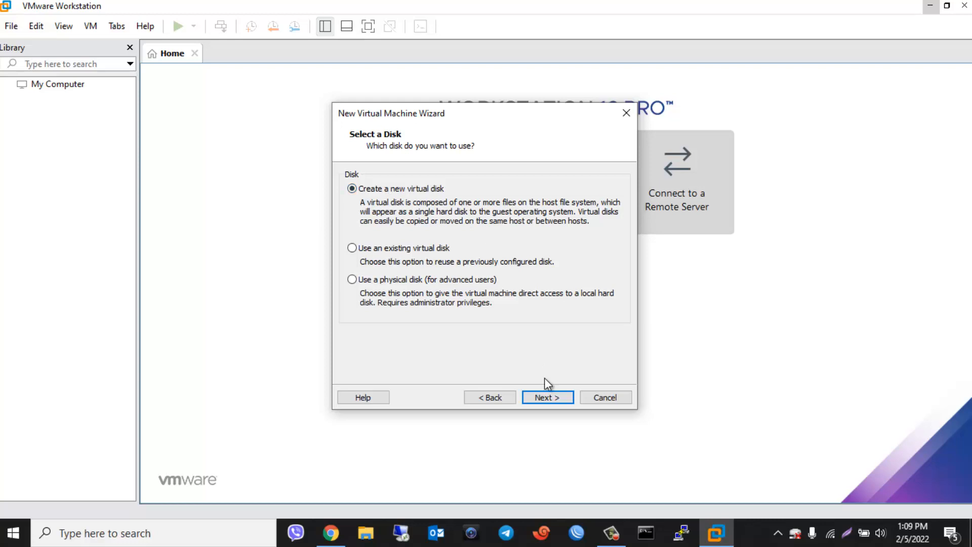
click(547, 398)
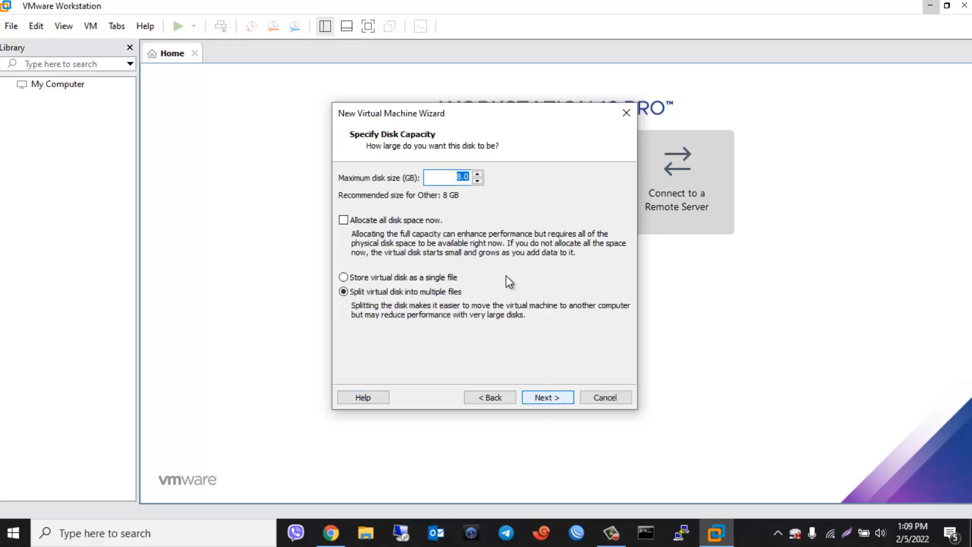
click(456, 175)
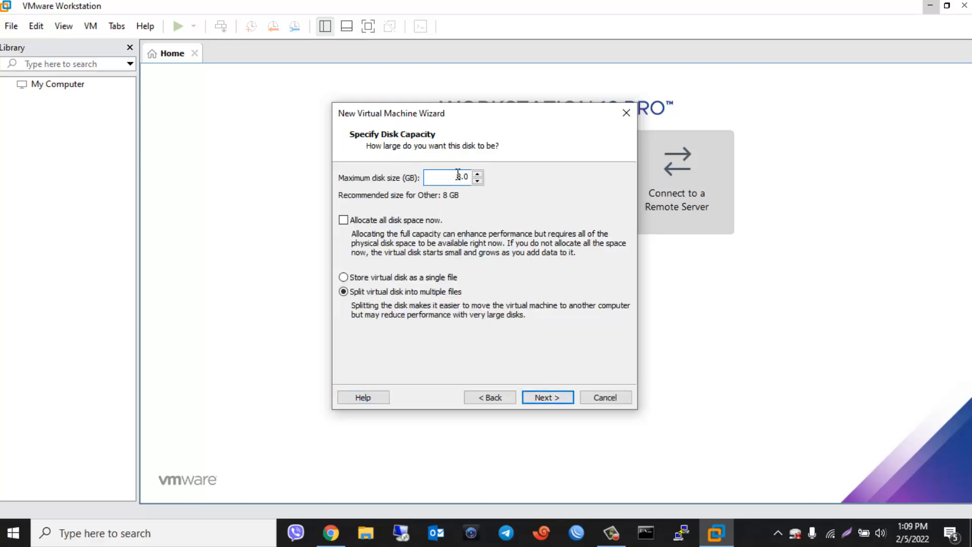
drag(457, 176, 472, 177)
click(345, 279)
click(548, 398)
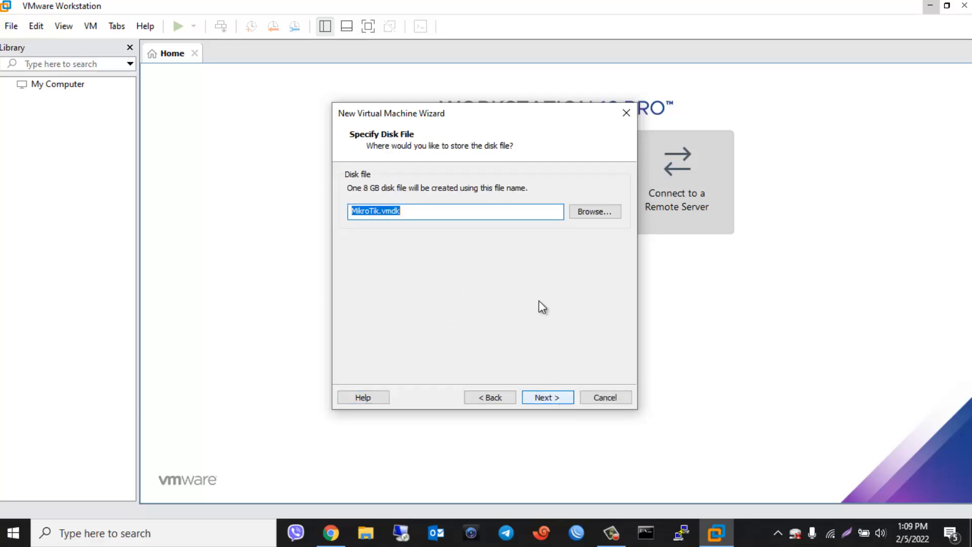
click(538, 401)
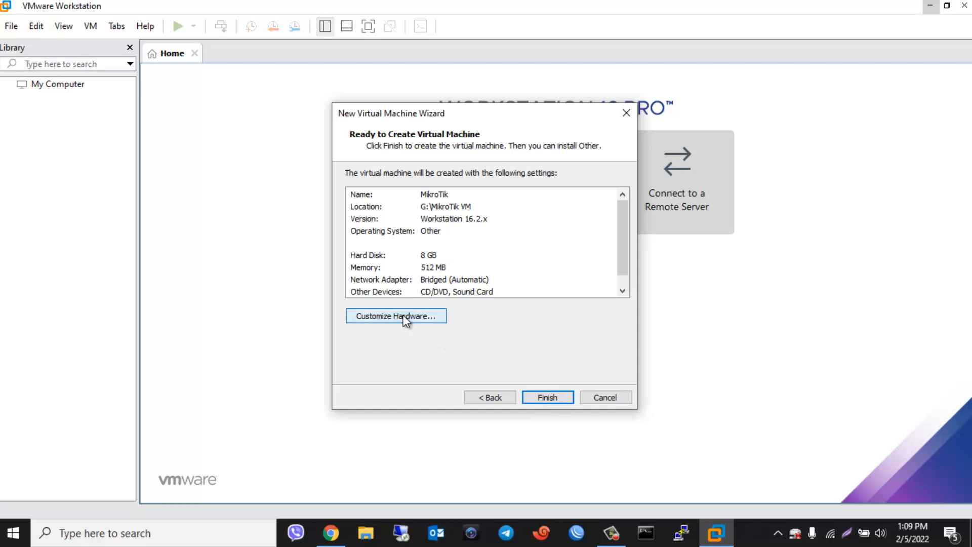
Customize the virtual machine's hardware by adding a second network adapter.
click(405, 316)
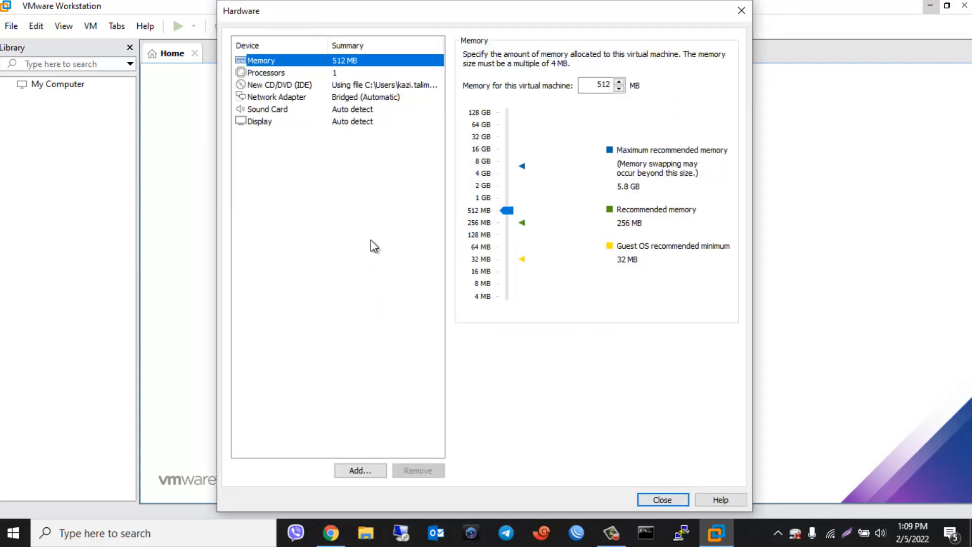
click(276, 98)
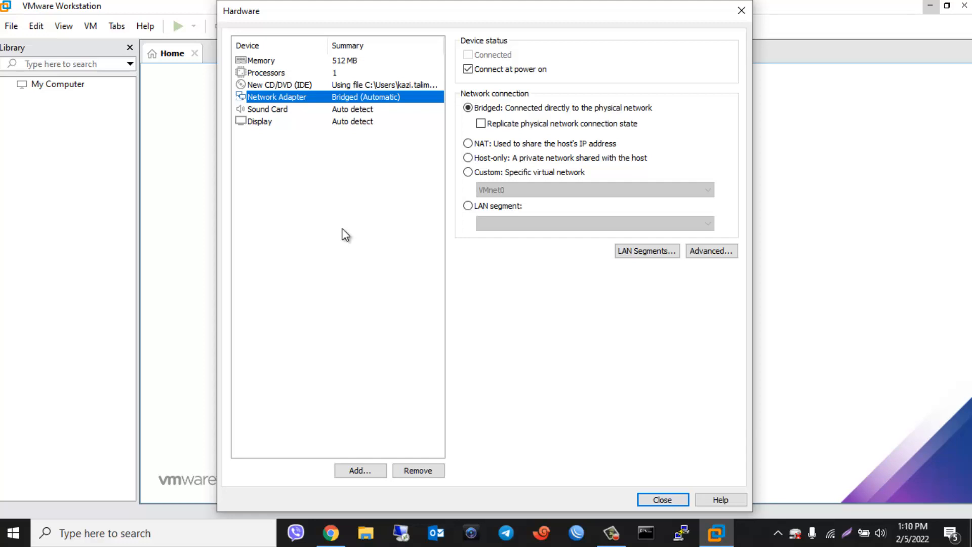
click(363, 469)
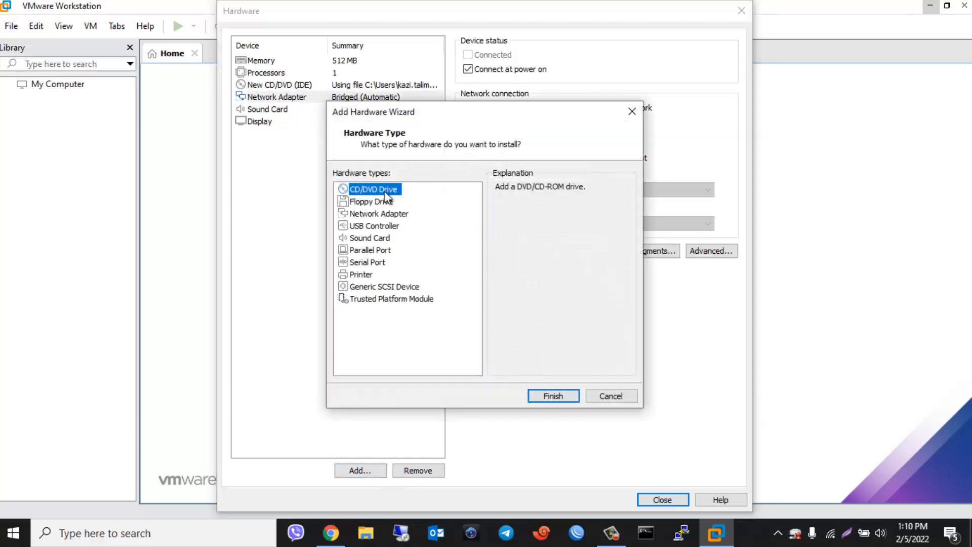
click(357, 217)
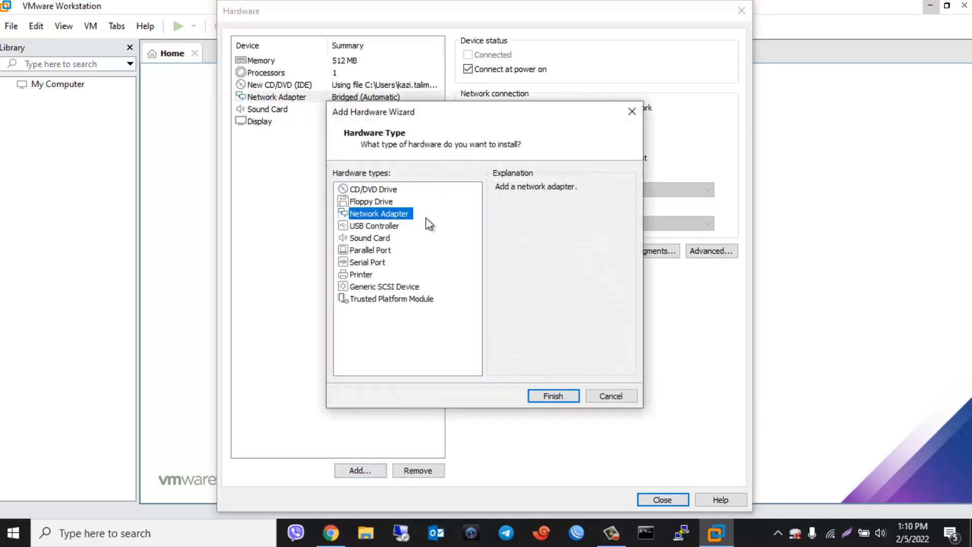
click(553, 396)
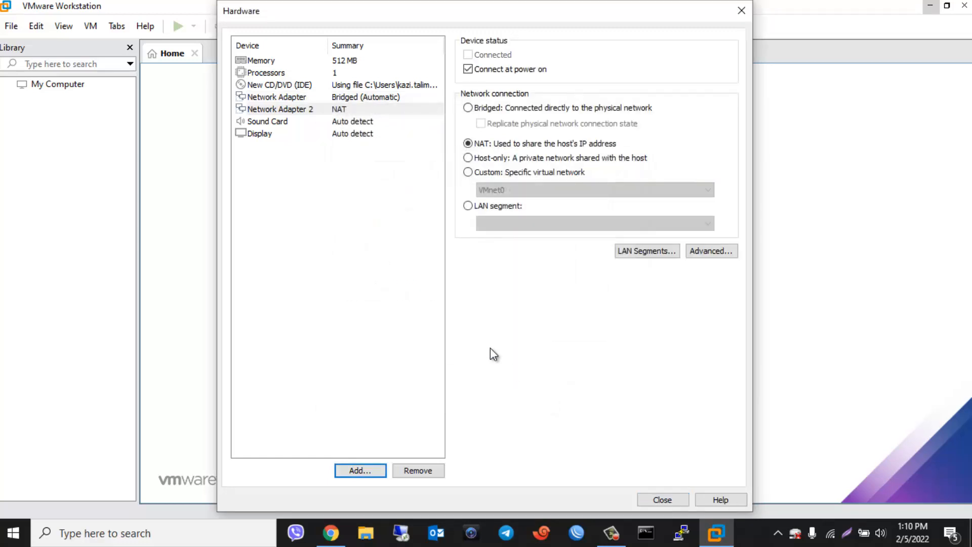
Set Network Adapter 2 to a bridged connection and finish creating the virtual machine.
click(279, 98)
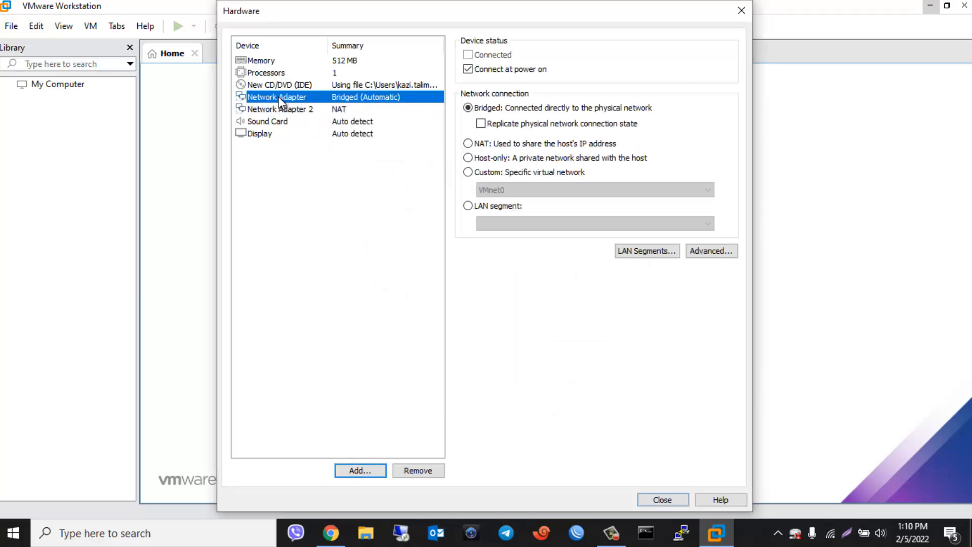
click(338, 110)
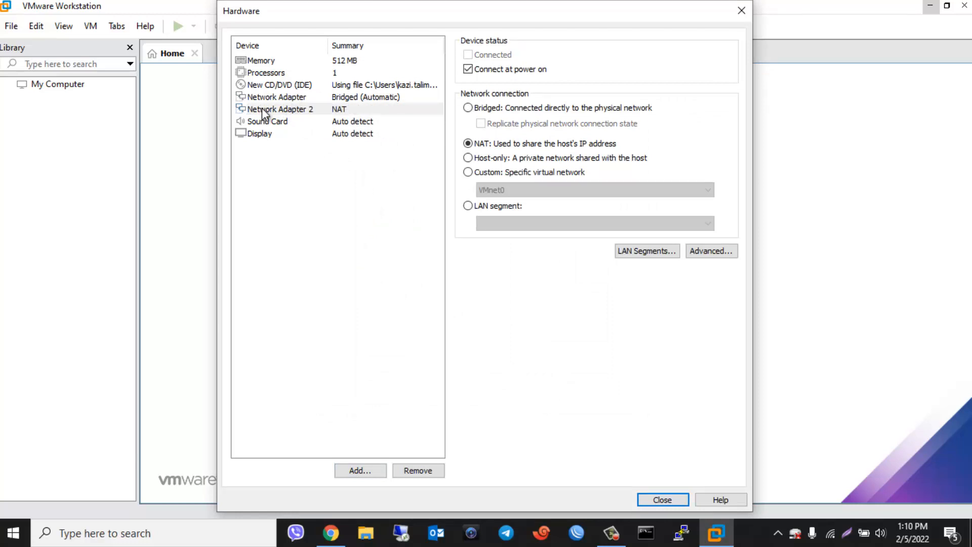
click(469, 108)
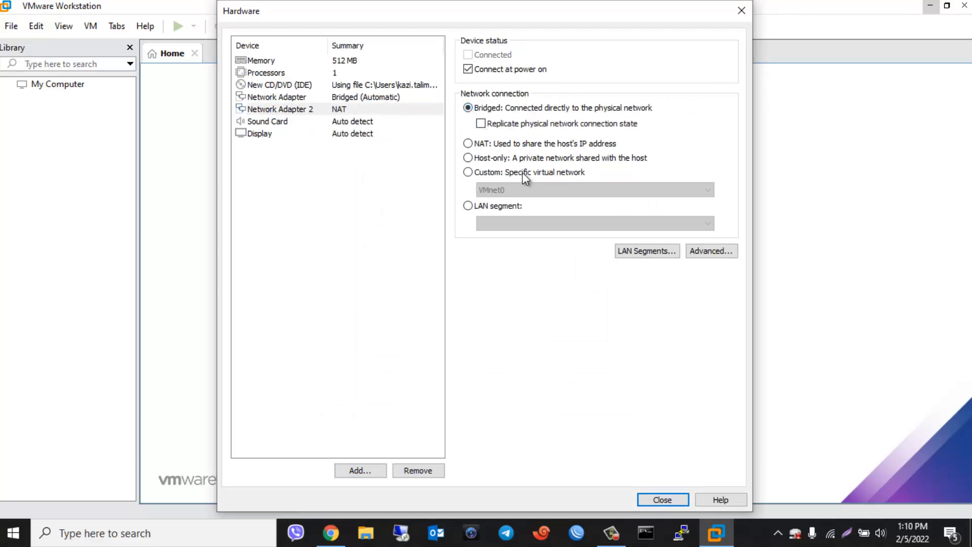
click(652, 498)
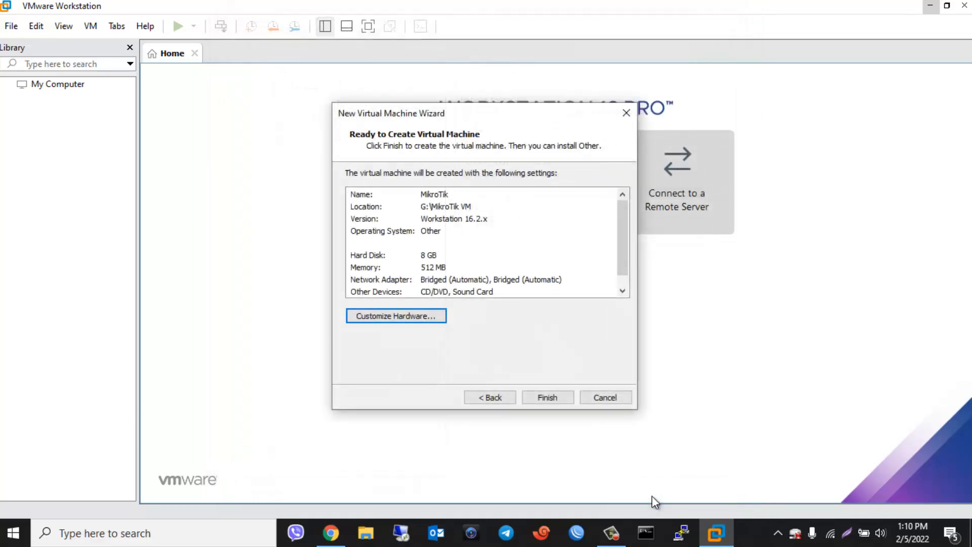
click(548, 397)
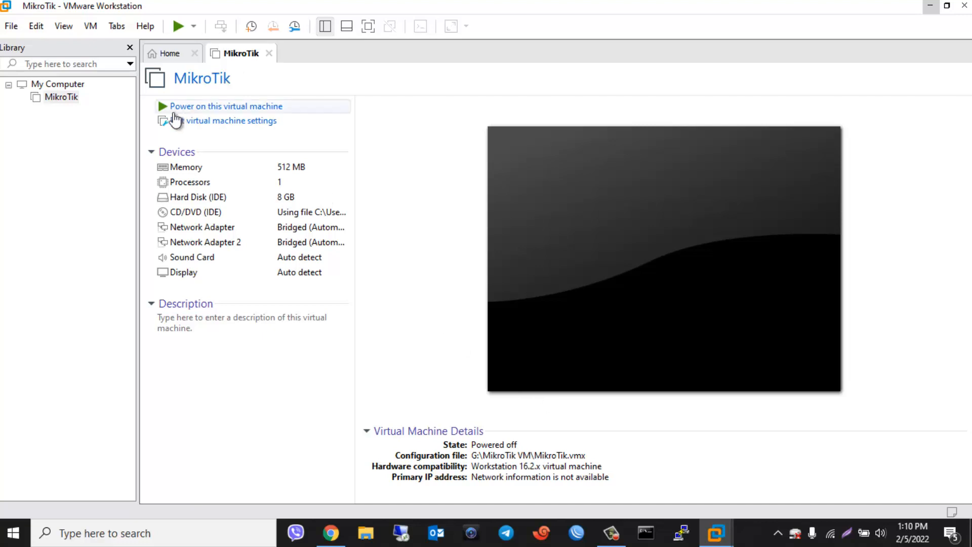
Power on the MikroTik virtual machine, install the system package locally with disk erasure allowed, and reboot it.
click(197, 107)
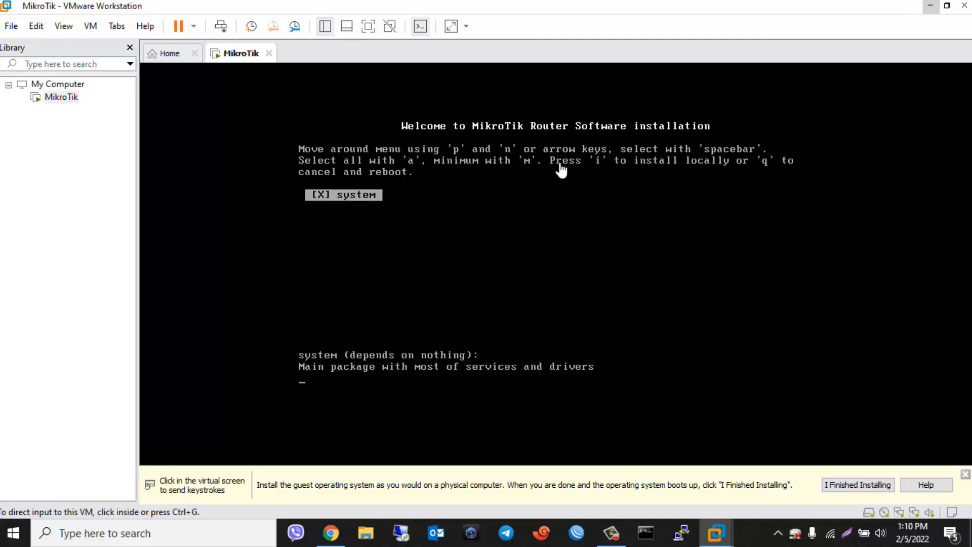
click(414, 397)
key(i)
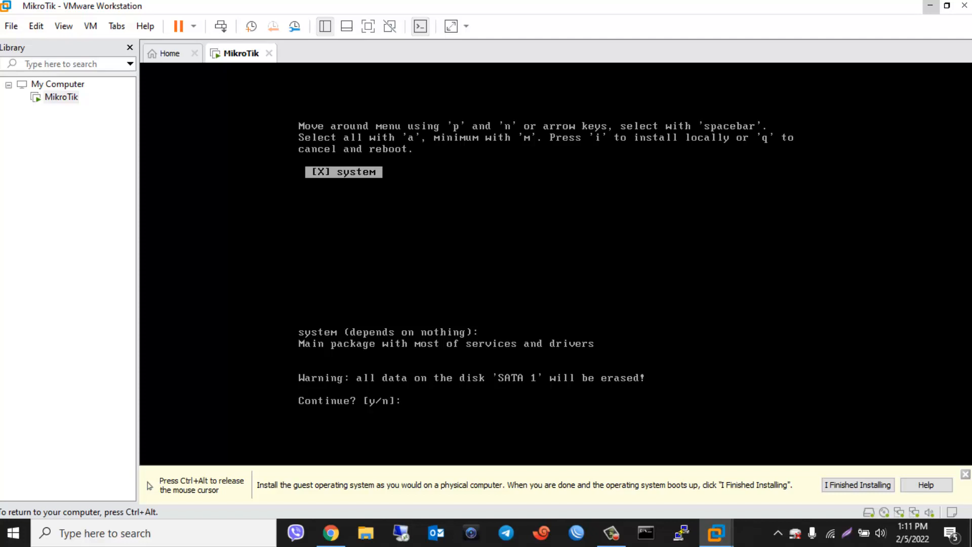
text(y)
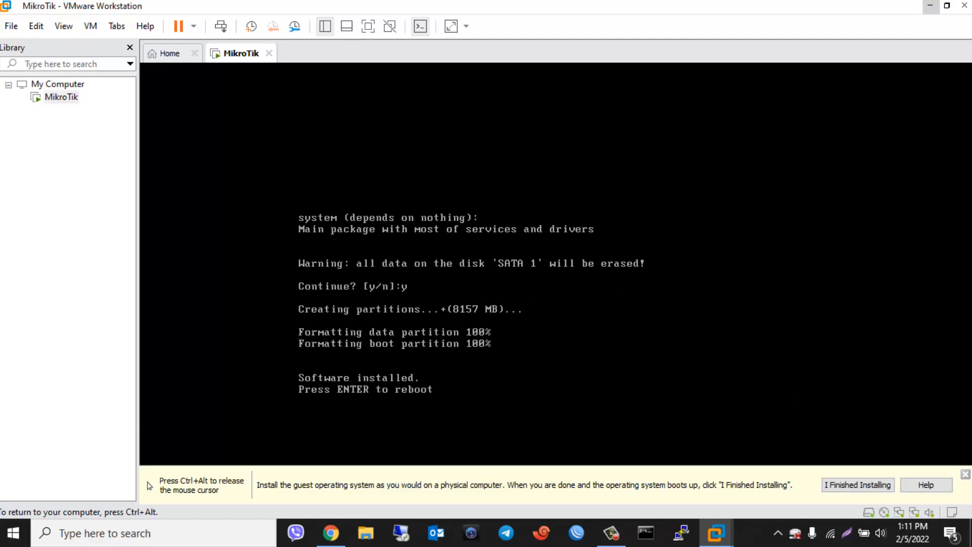
key(Return)
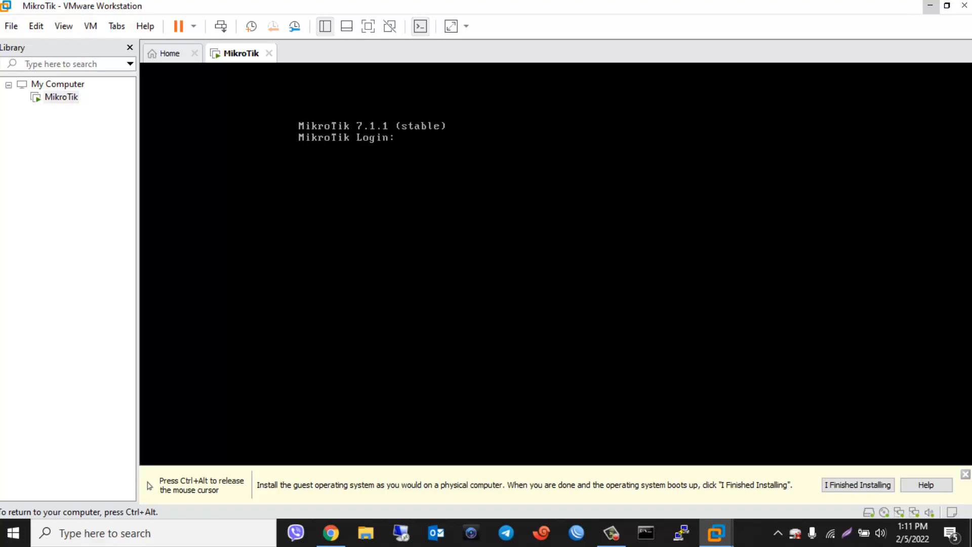
Log in to the router console as admin with a blank password and decline to view the software license.
text(admin)
key(Return)
key(Return)
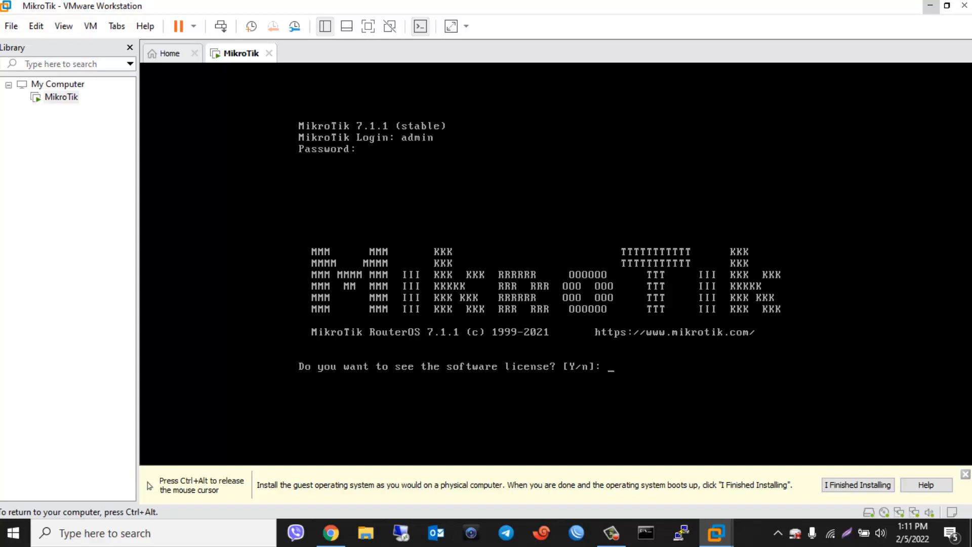
text(n)
key(Return)
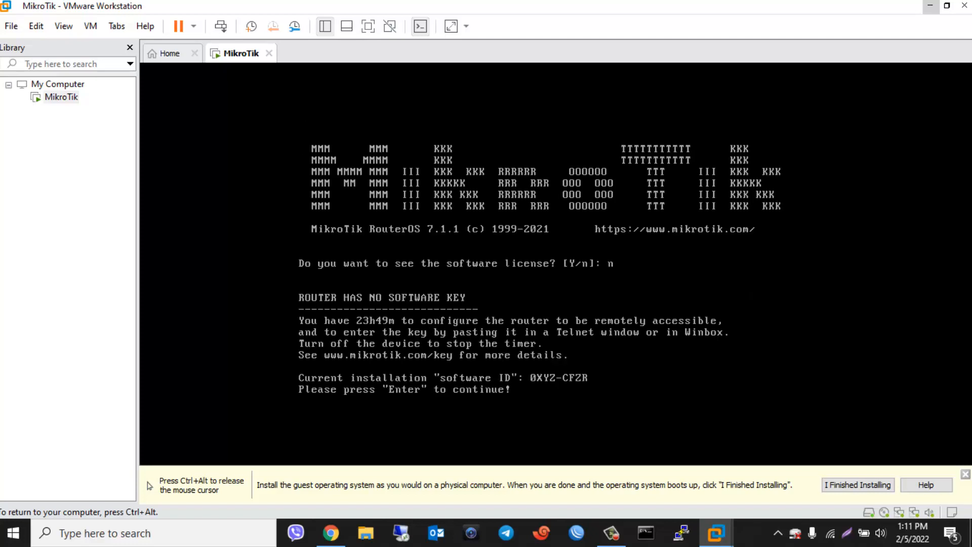
Continue past the software key notice, submit a blank new password, and release the cursor from the virtual machine.
key(Return)
key(Return)
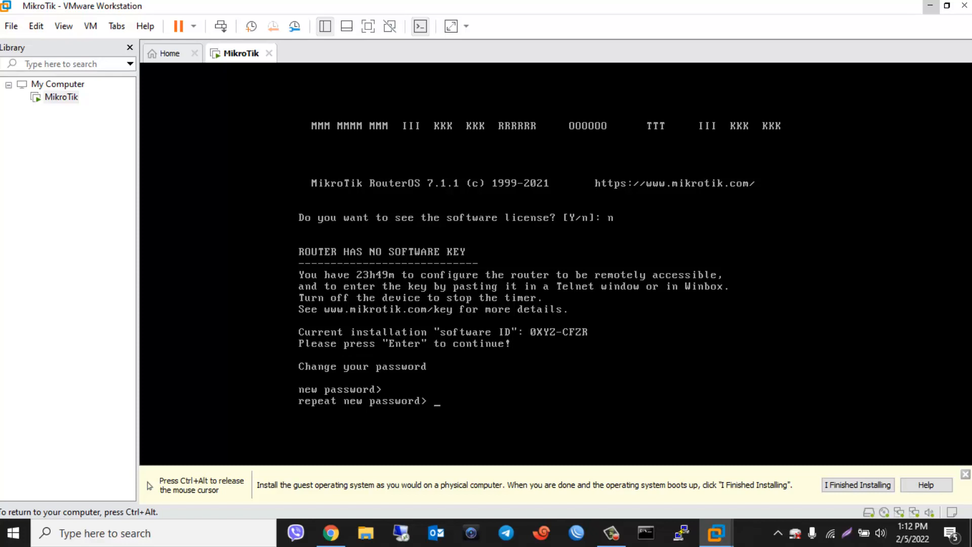
key(ctrl+alt)
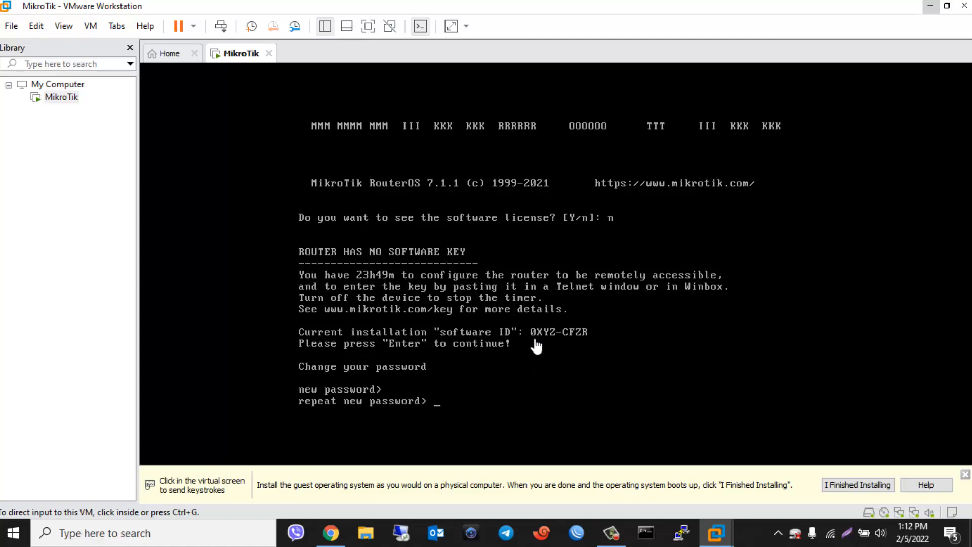
Switch to Chrome and show the available WinBox download versions on the MikroTik software page.
click(330, 533)
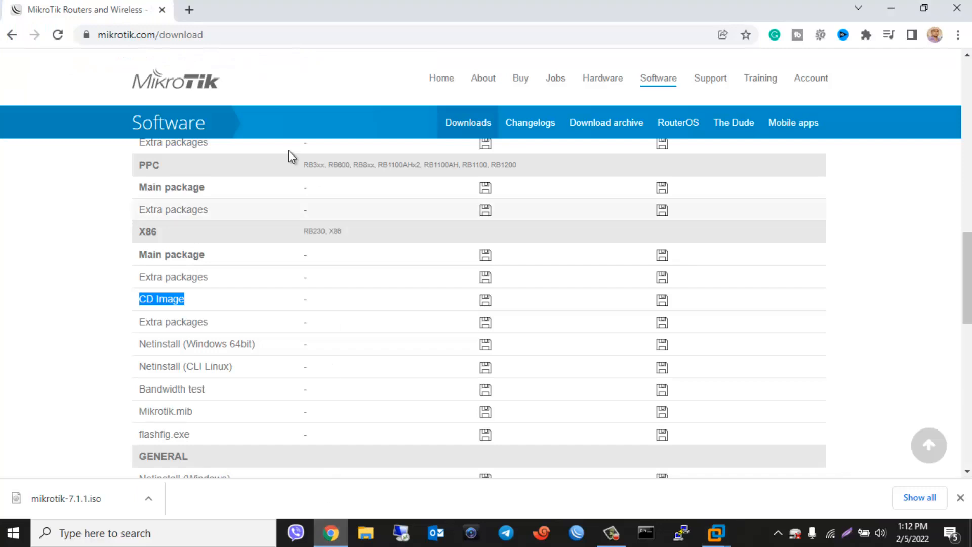
scroll(441, 231, up, 14)
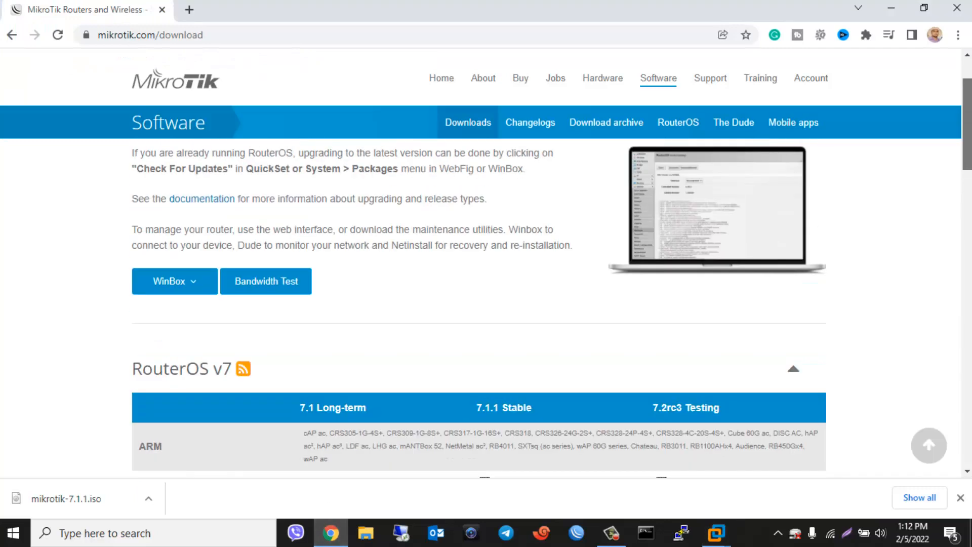
click(197, 285)
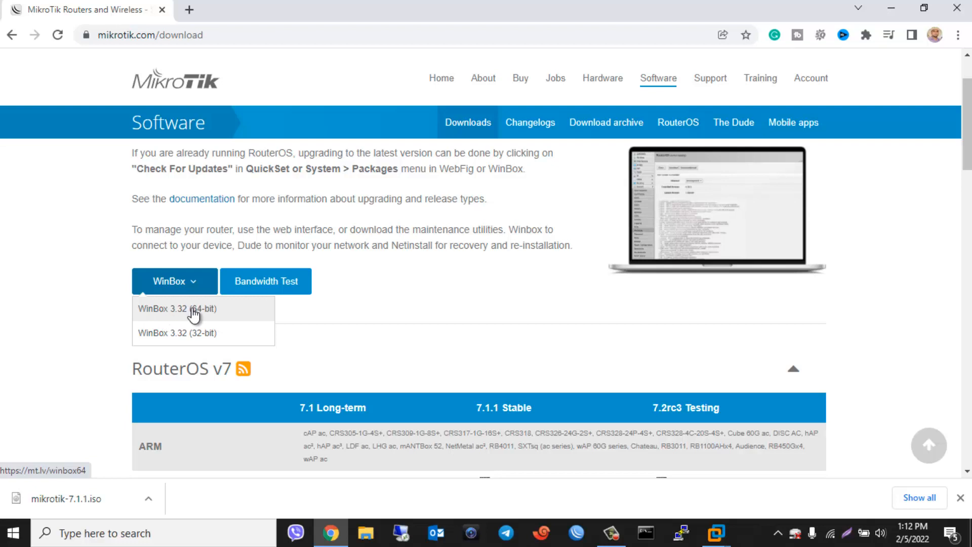
Switch to WinBox, refresh the neighbors, and connect to the router at 00:0C:29:9D:58:F3 as admin with a blank password.
click(578, 537)
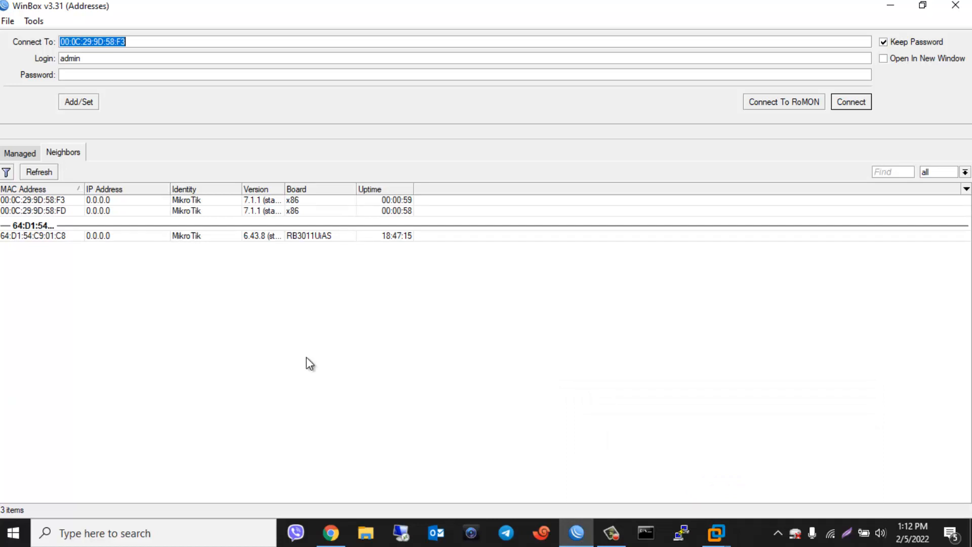
click(72, 157)
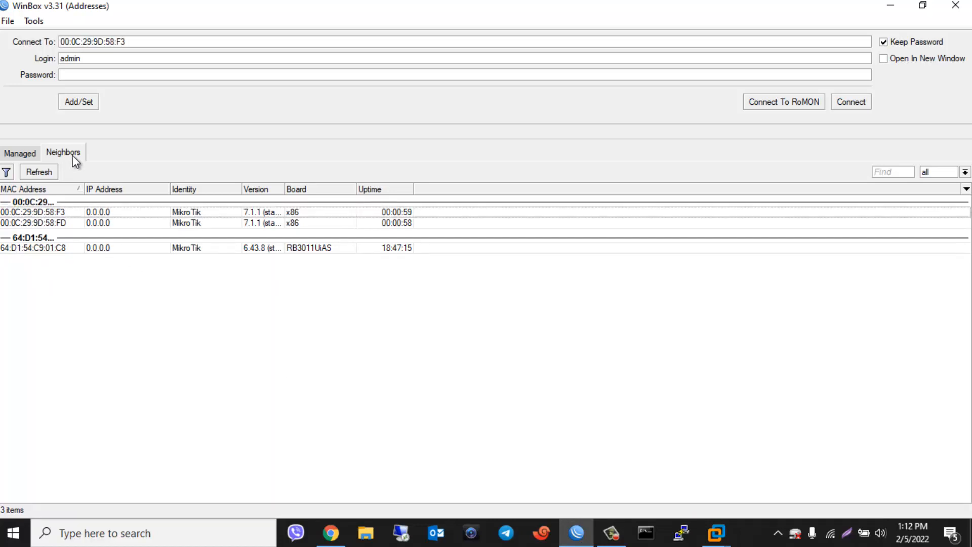
click(39, 172)
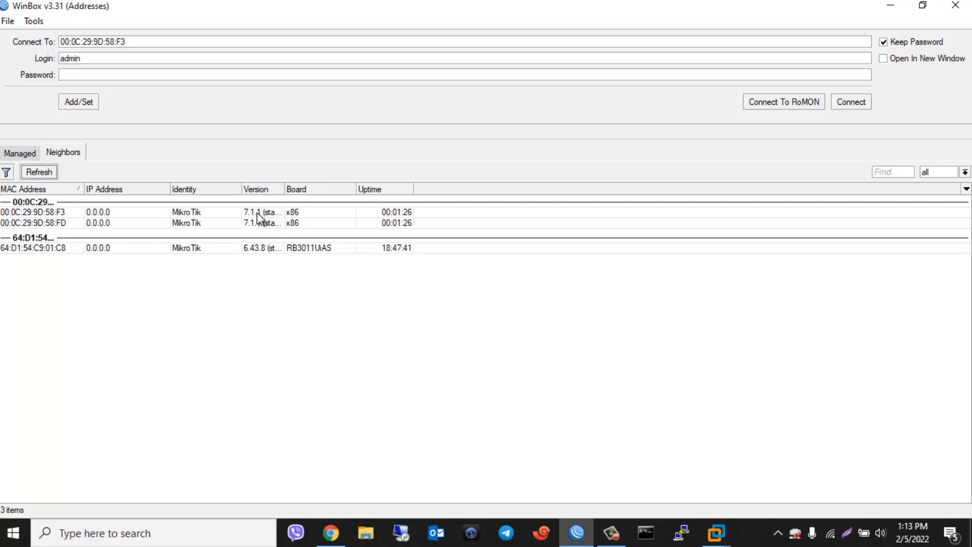
click(52, 213)
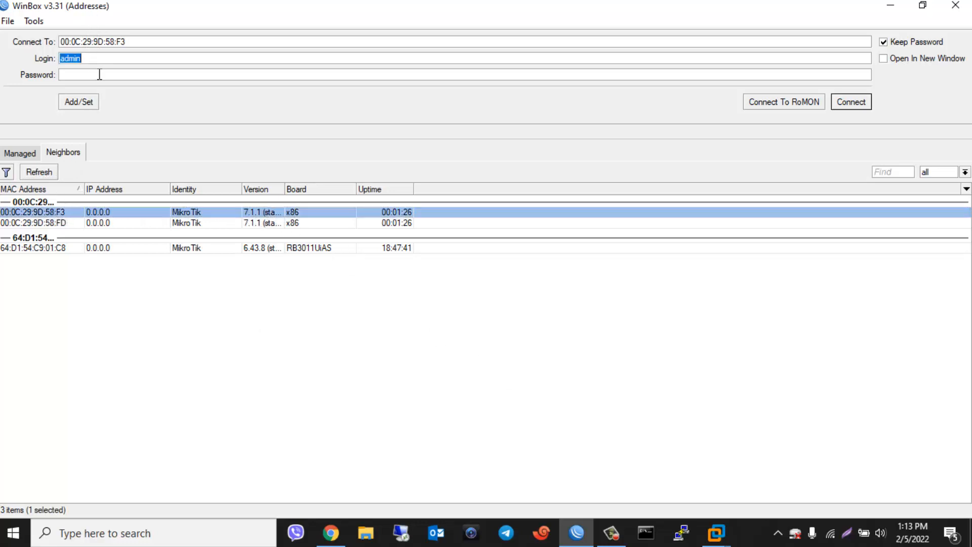
click(99, 74)
key(Return)
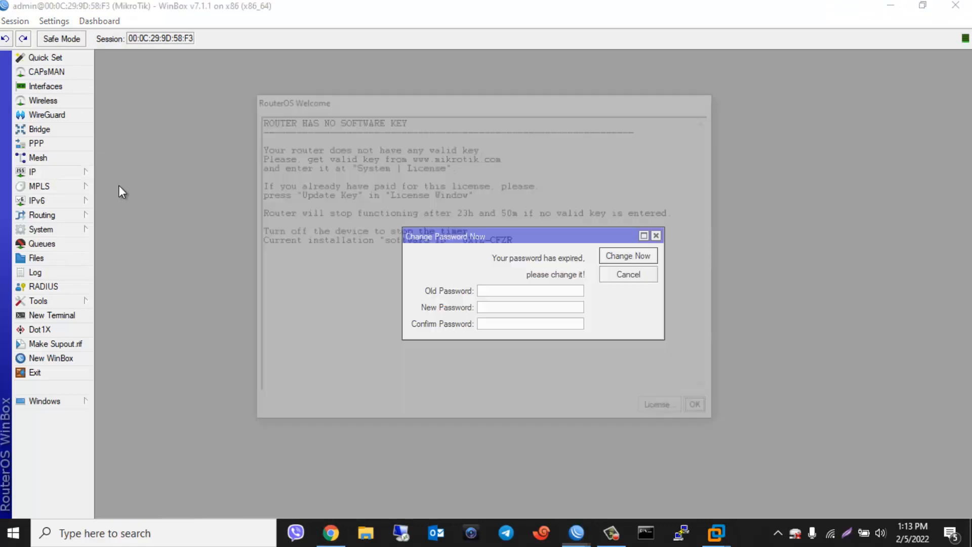
Dismiss the RouterOS welcome notice, then switch to VMware Workstation to check the password prompt in the MikroTik console.
click(704, 411)
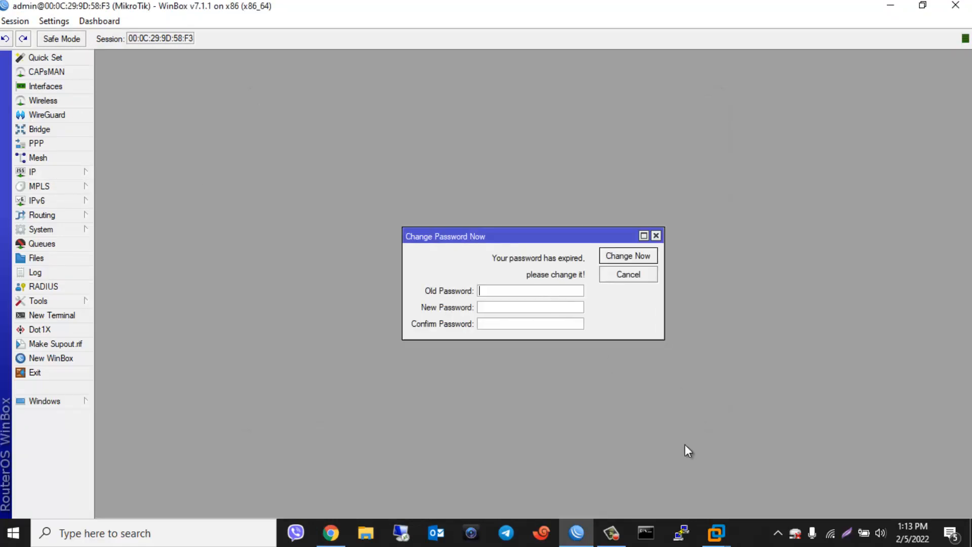
mouse_move(727, 523)
click(780, 460)
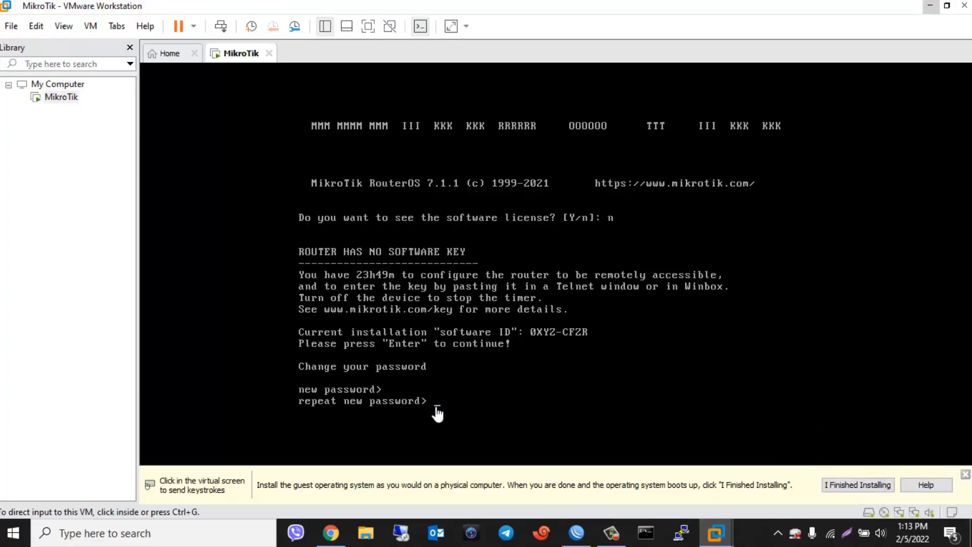
Switch back to WinBox and change the expired password, leaving the old password blank and entering and confirming the new password.
click(577, 532)
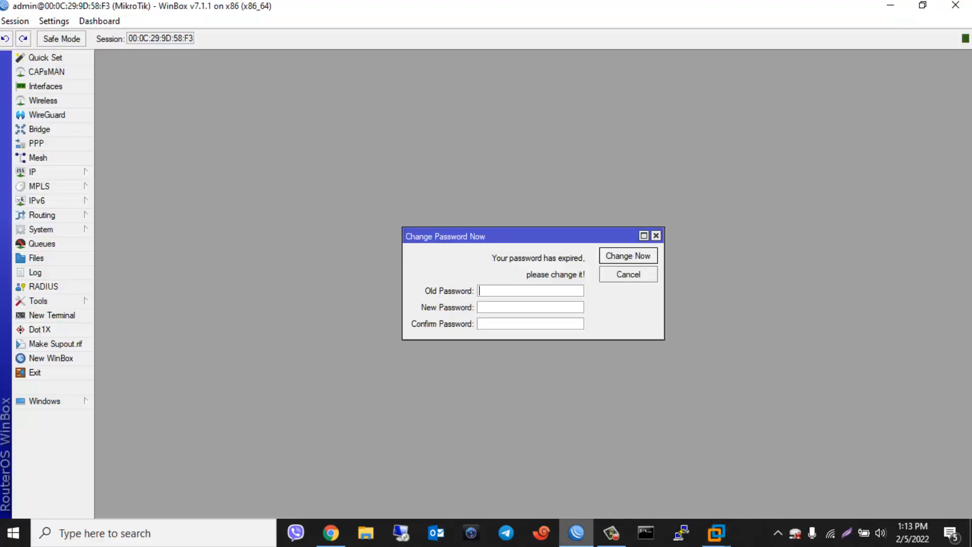
click(488, 307)
text(***)
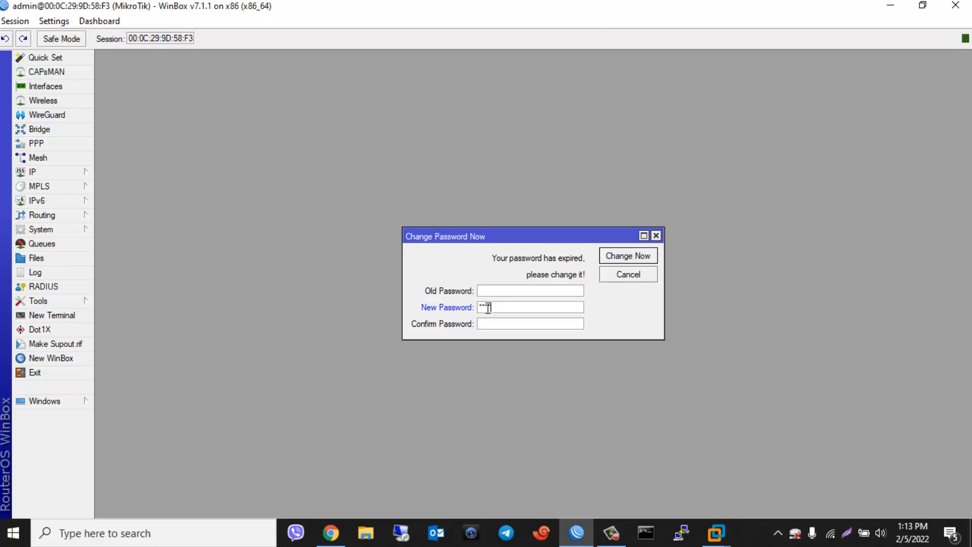
click(498, 324)
text(*****)
click(621, 257)
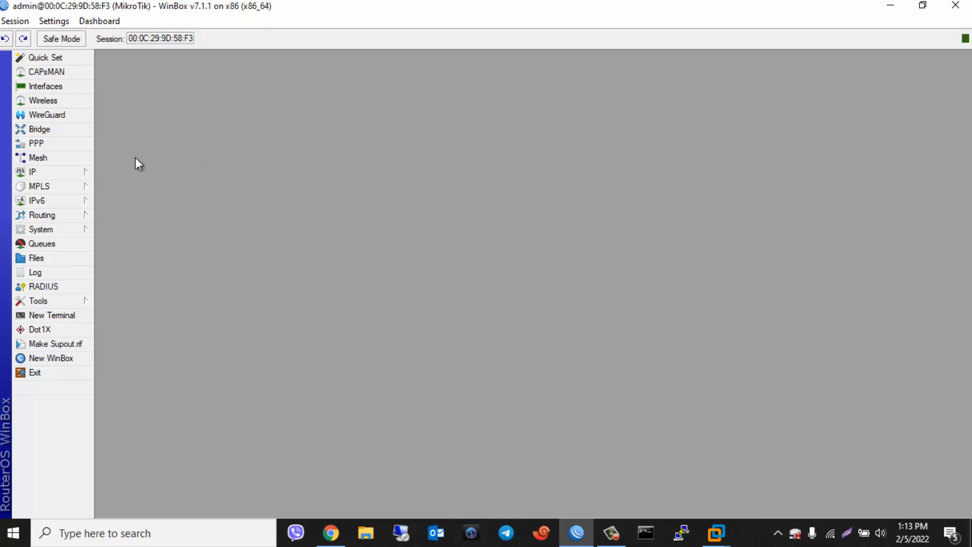
Open the router's interface list and examine the ether1 and ether2 Ethernet interfaces.
click(56, 89)
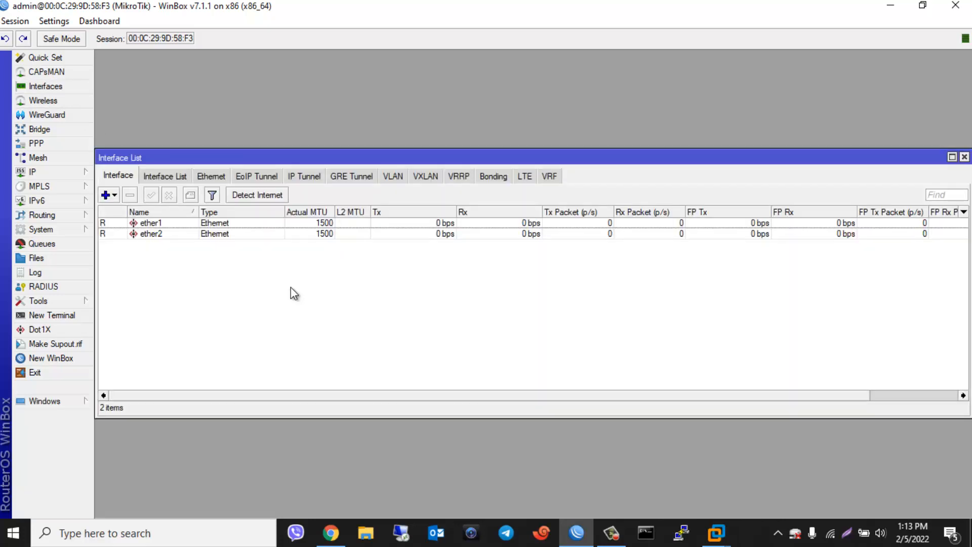
click(165, 222)
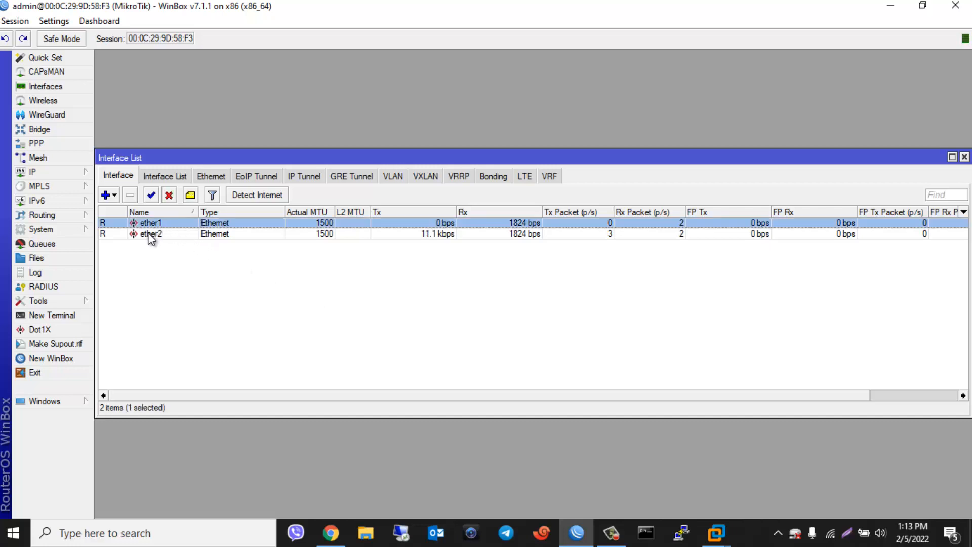
click(150, 235)
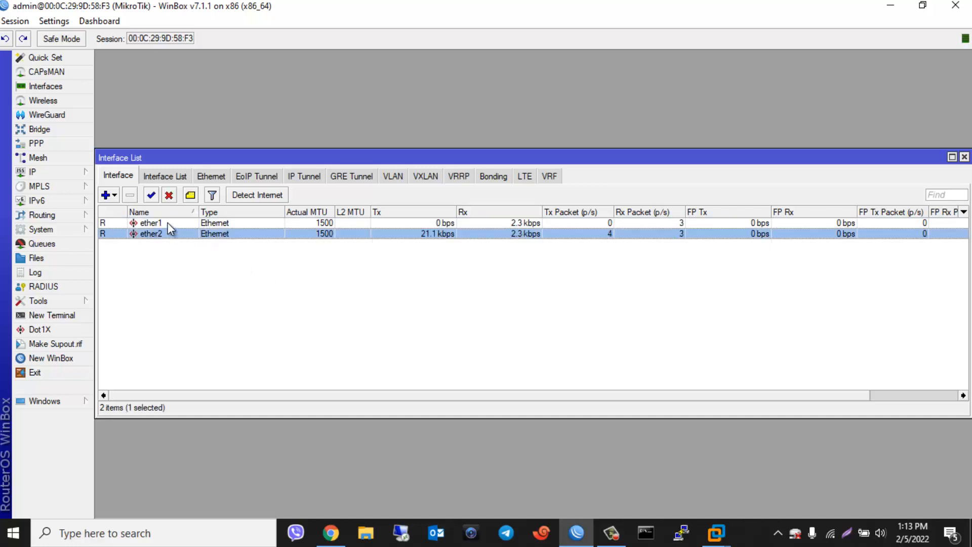
click(168, 223)
click(170, 233)
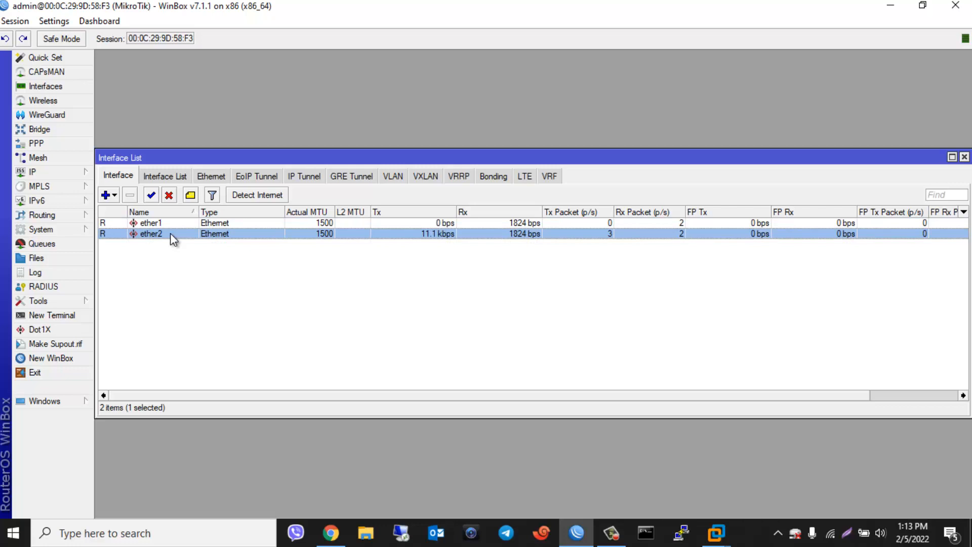